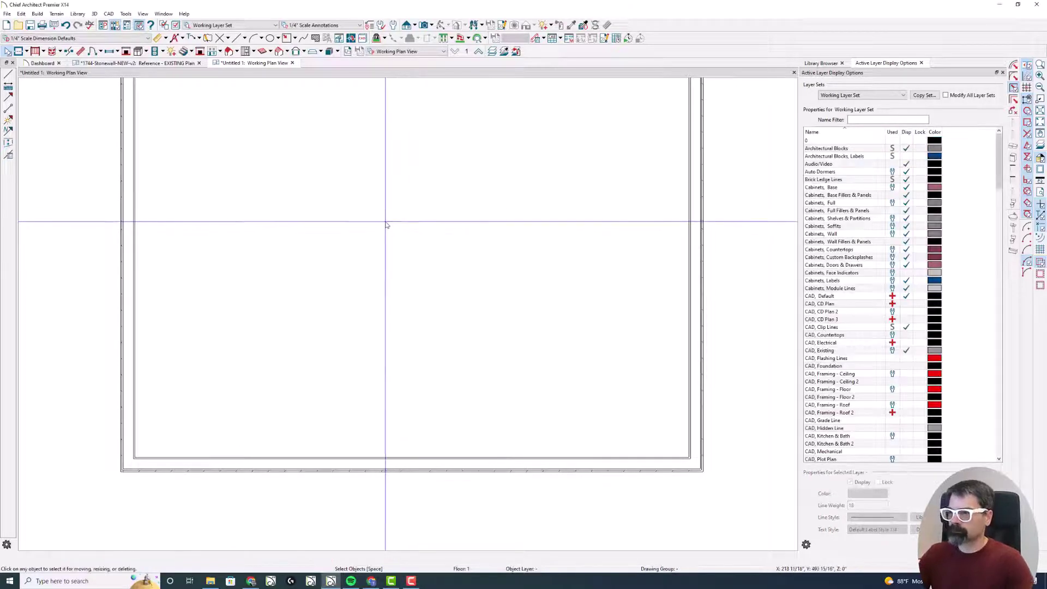
- Draw a vertical room divider down the middle of the room from the upper wall to the lower wall
scroll(414, 297, down, 1)
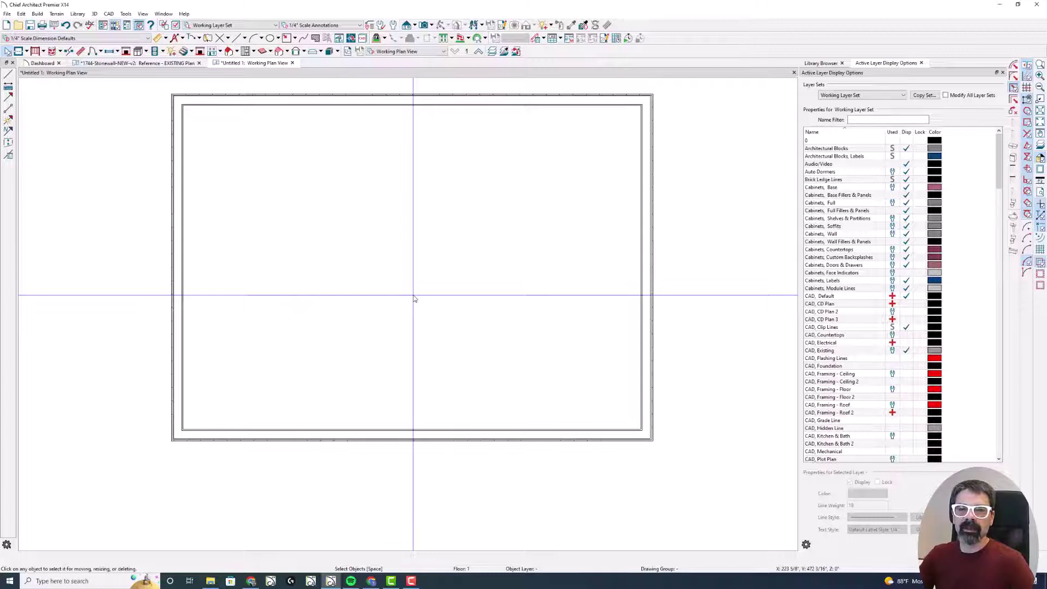
click(18, 51)
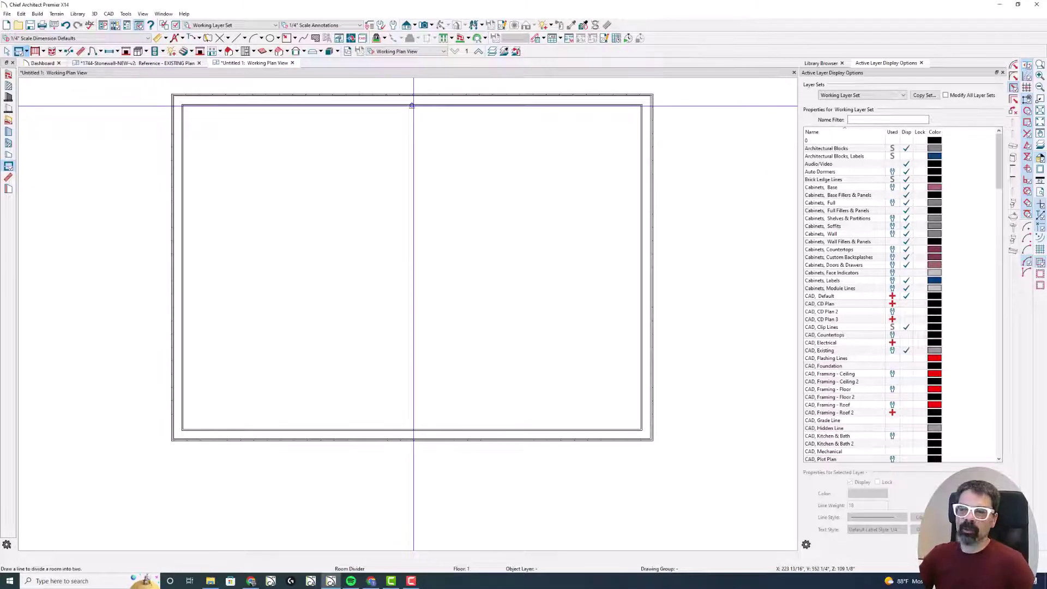
drag(411, 106, 417, 393)
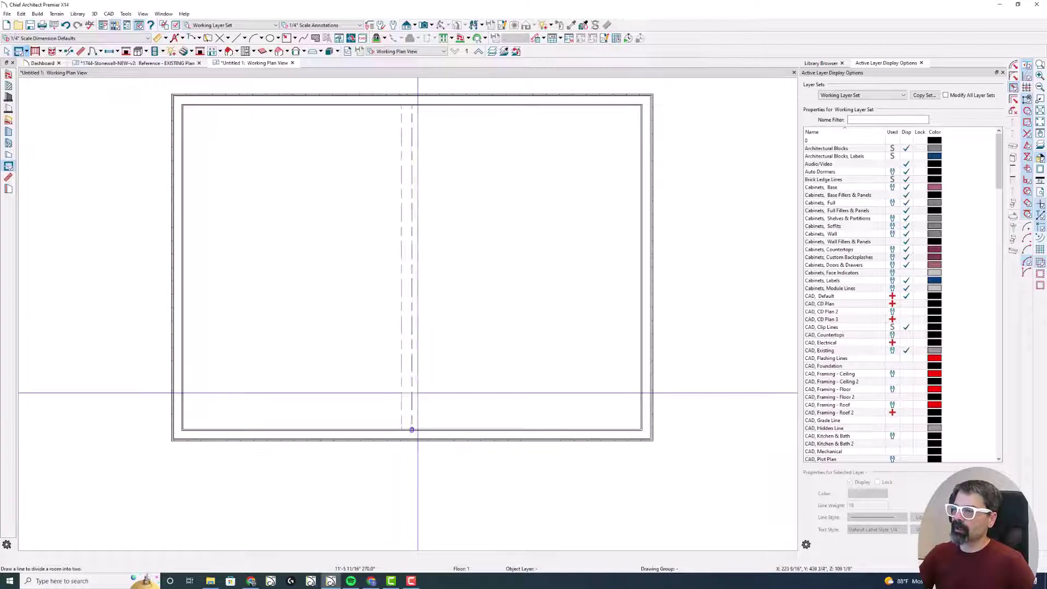
click(436, 265)
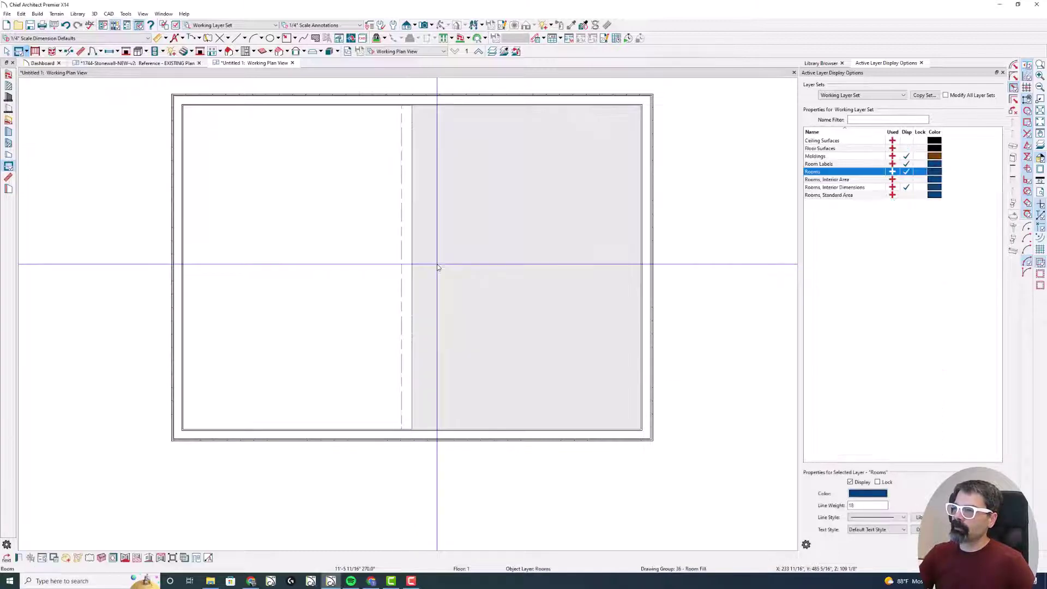
- Delete the room divider between the two halves of the room
click(407, 292)
key(Delete)
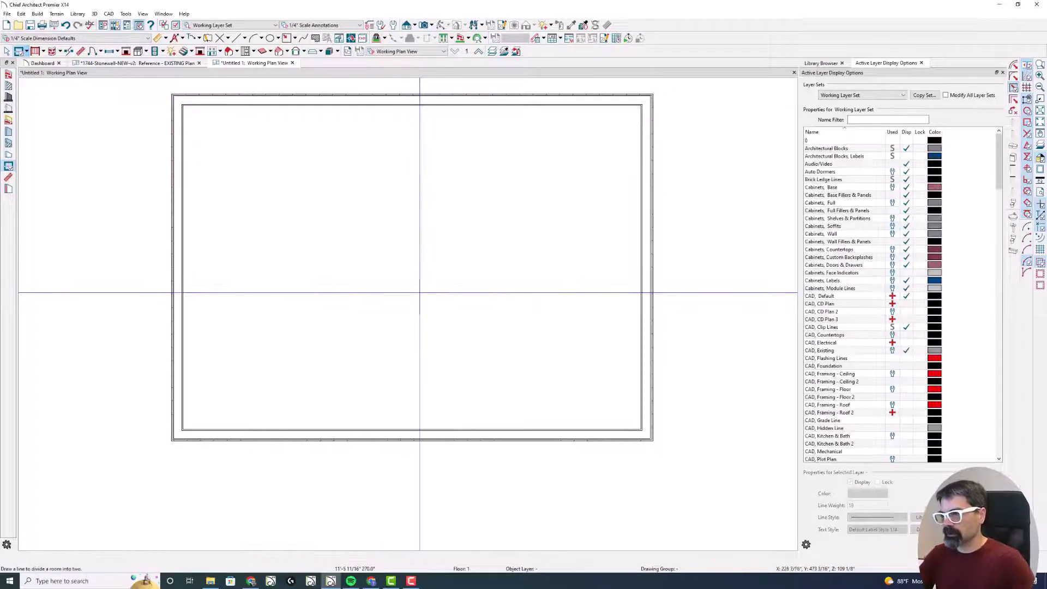
click(421, 294)
scroll(393, 309, down, 1)
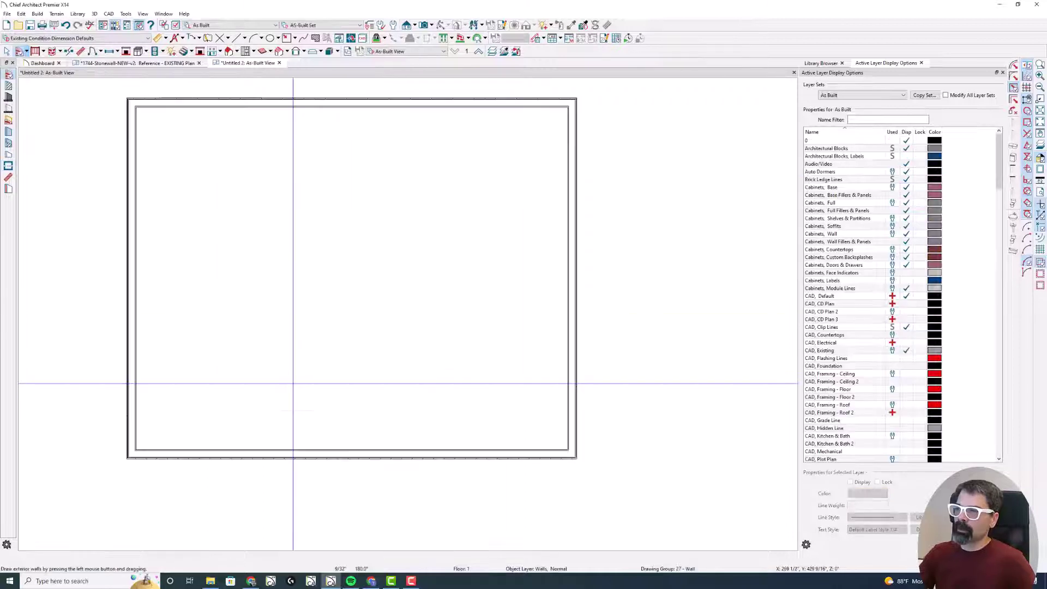
middle_drag(283, 337, 302, 353)
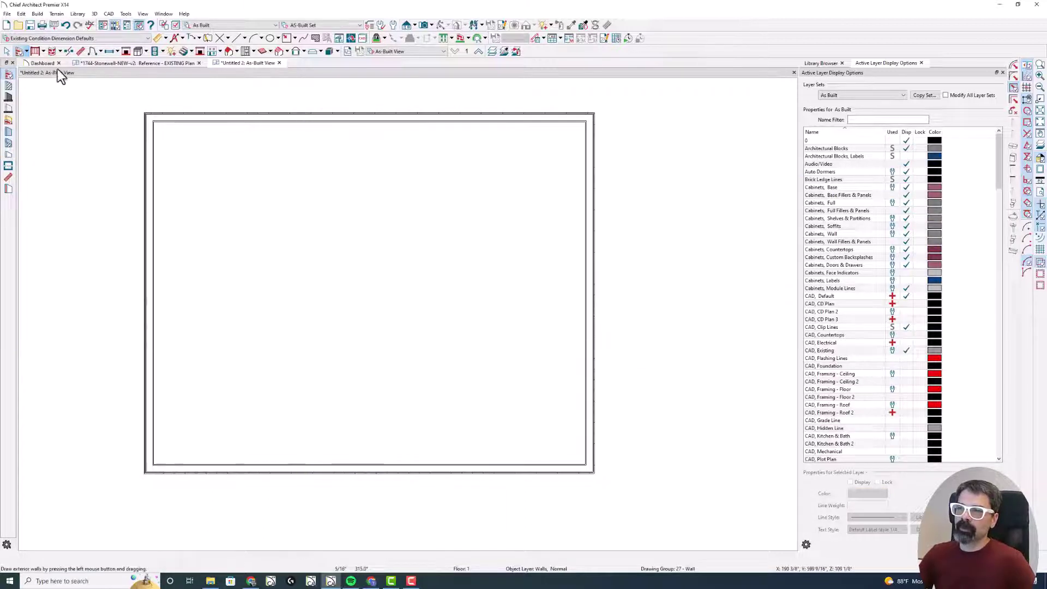
- In the As-Built plan, draw a vertical room divider about 15'-6 1/2" long through the middle of the room
click(8, 166)
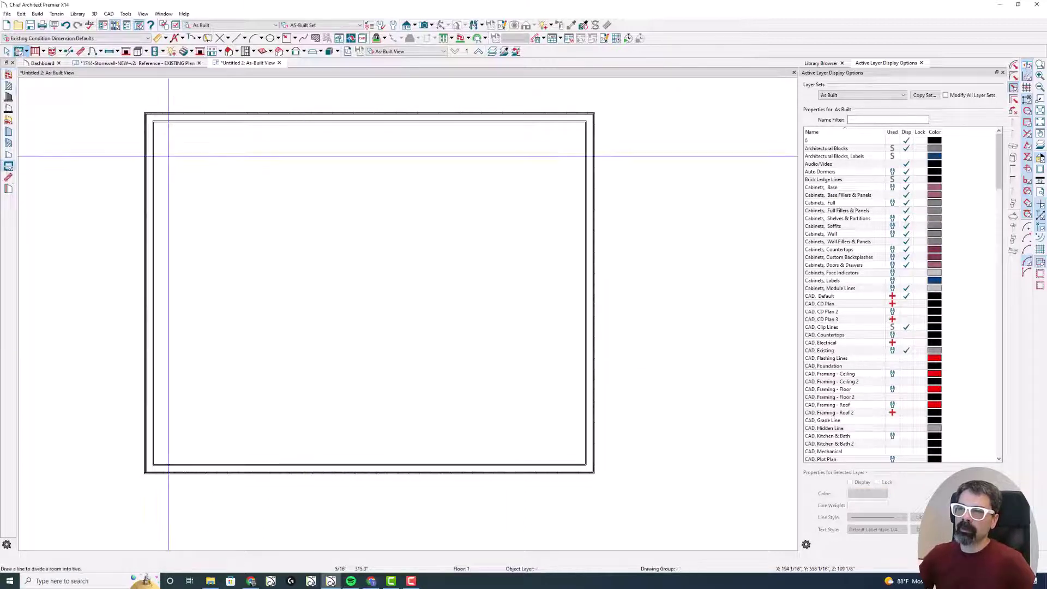
drag(369, 116, 369, 471)
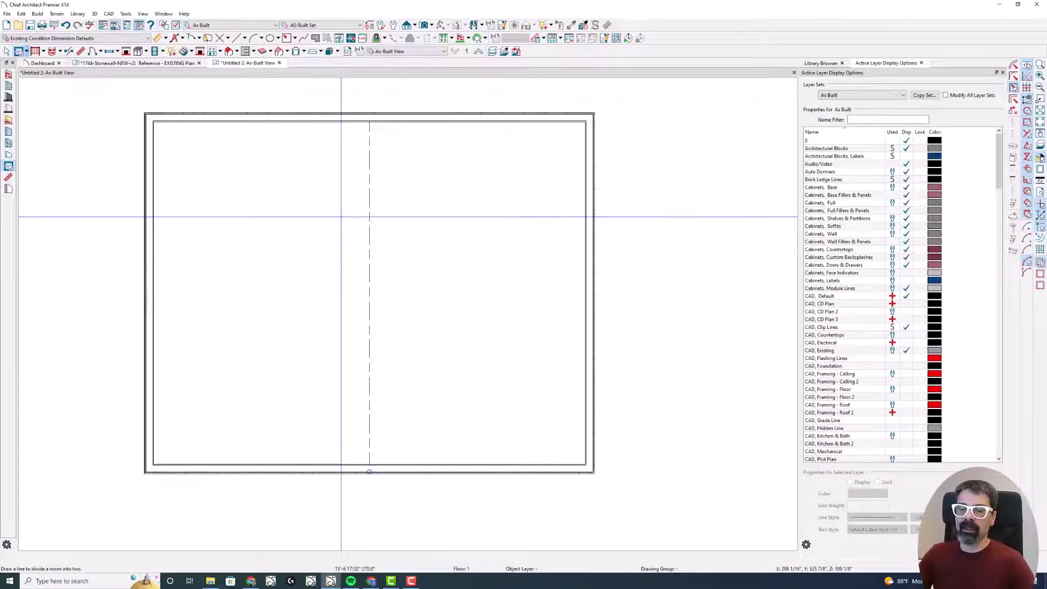
- Examine the layers and thickness in the new divider's Room Divider wall type definition, leaving it unedited
double_click(369, 247)
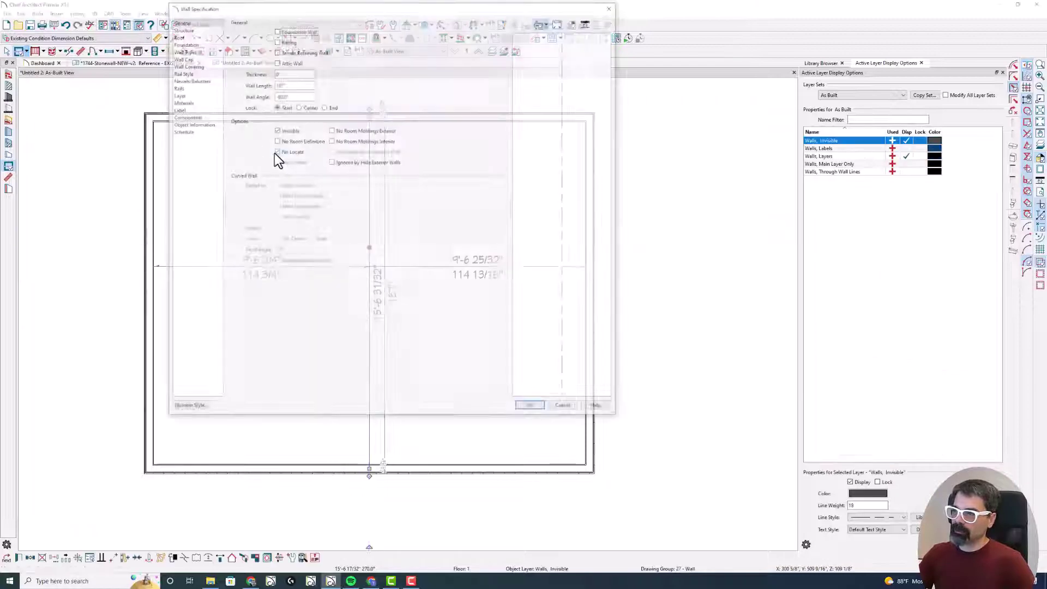
click(195, 52)
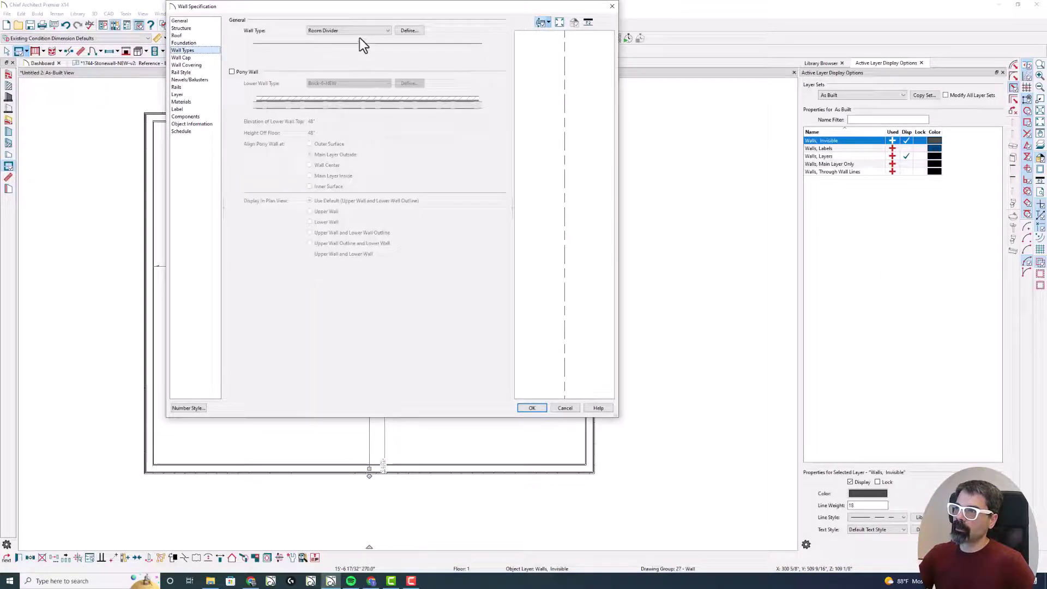
click(415, 33)
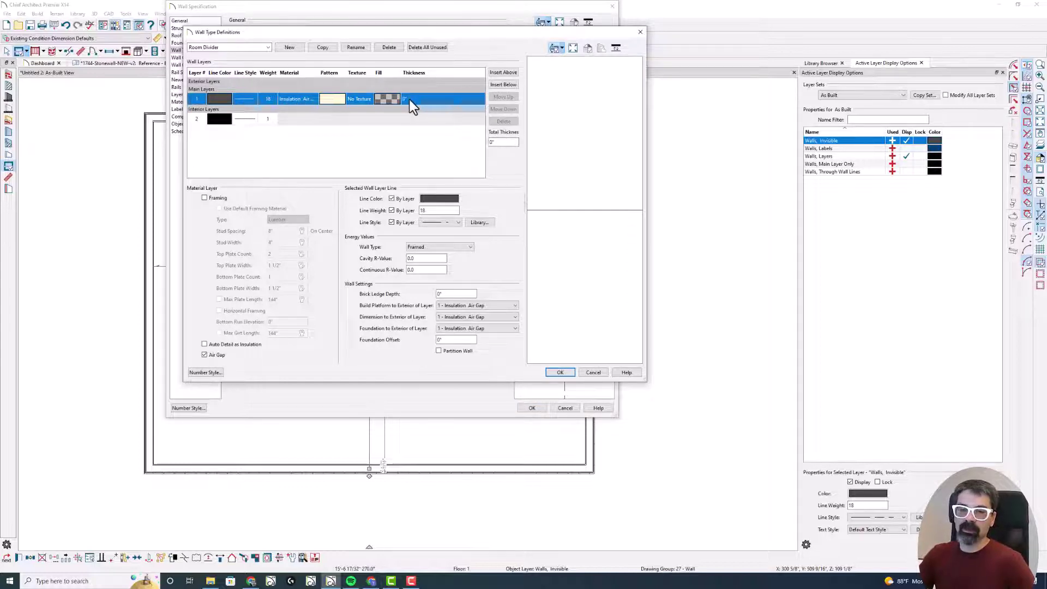
key(Escape)
key(Escape)
key(Escape)
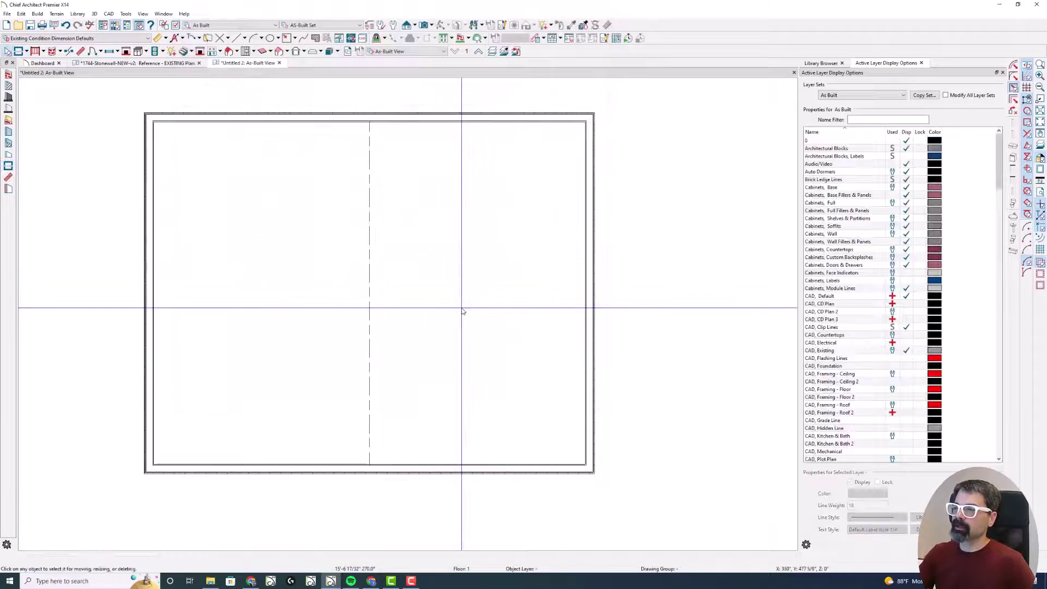
- Change the absolute floor elevation of the room east of the divider in its structure settings
double_click(463, 312)
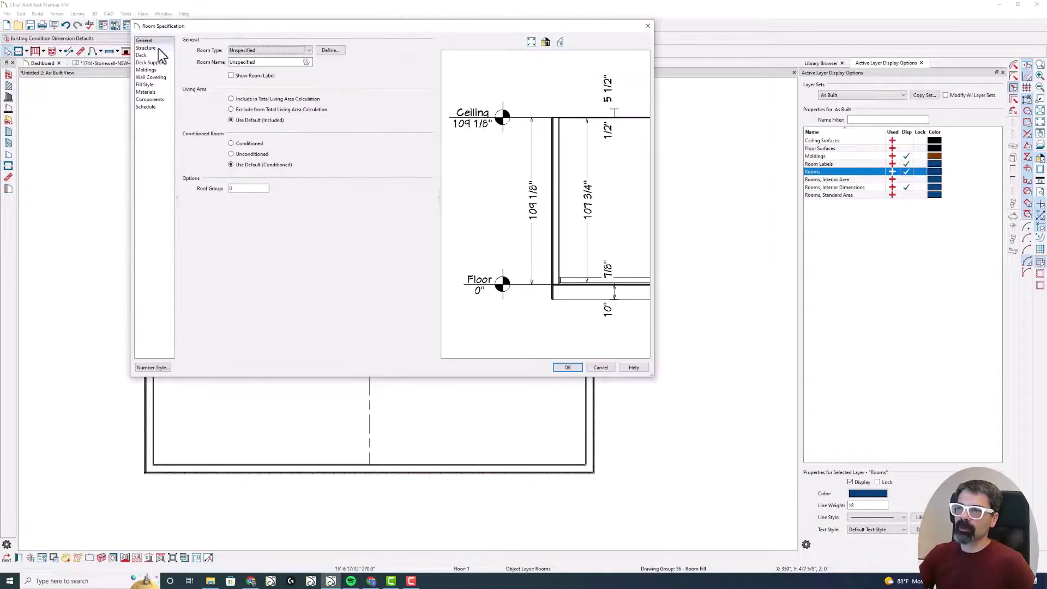
click(147, 48)
click(248, 74)
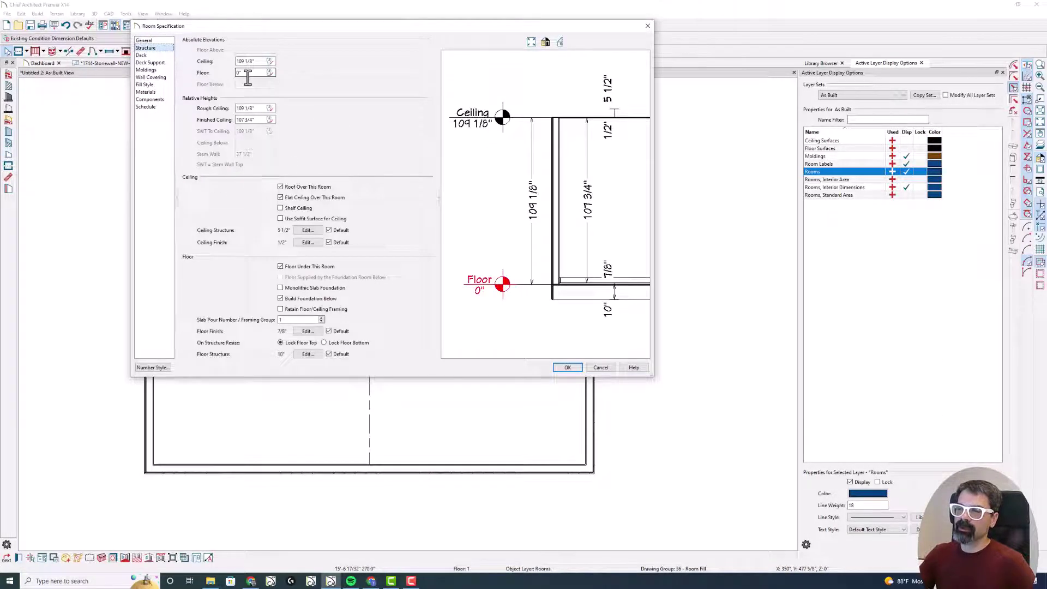
drag(253, 73, 199, 75)
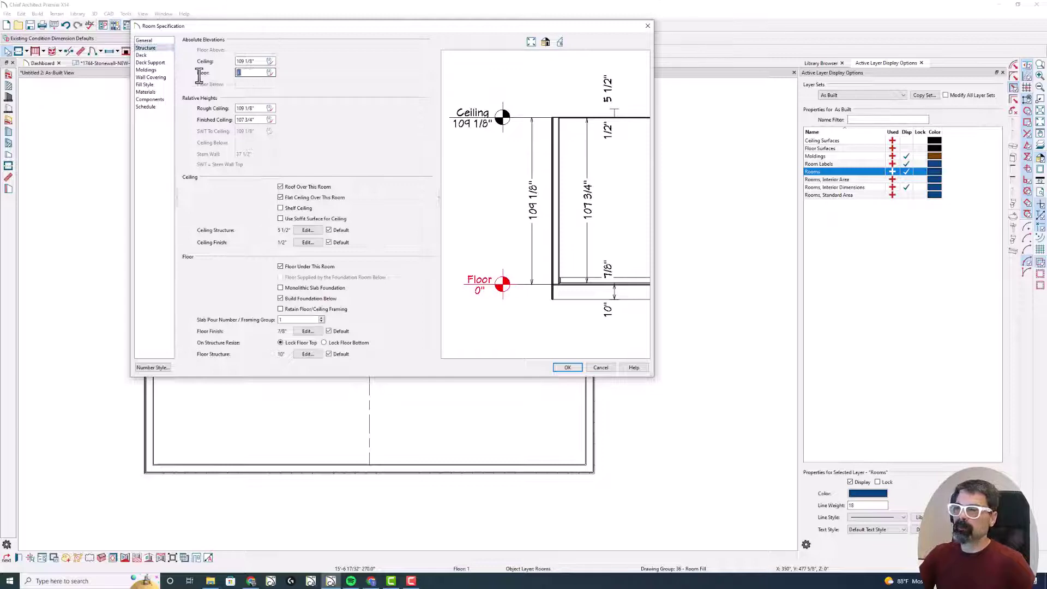
key(Return)
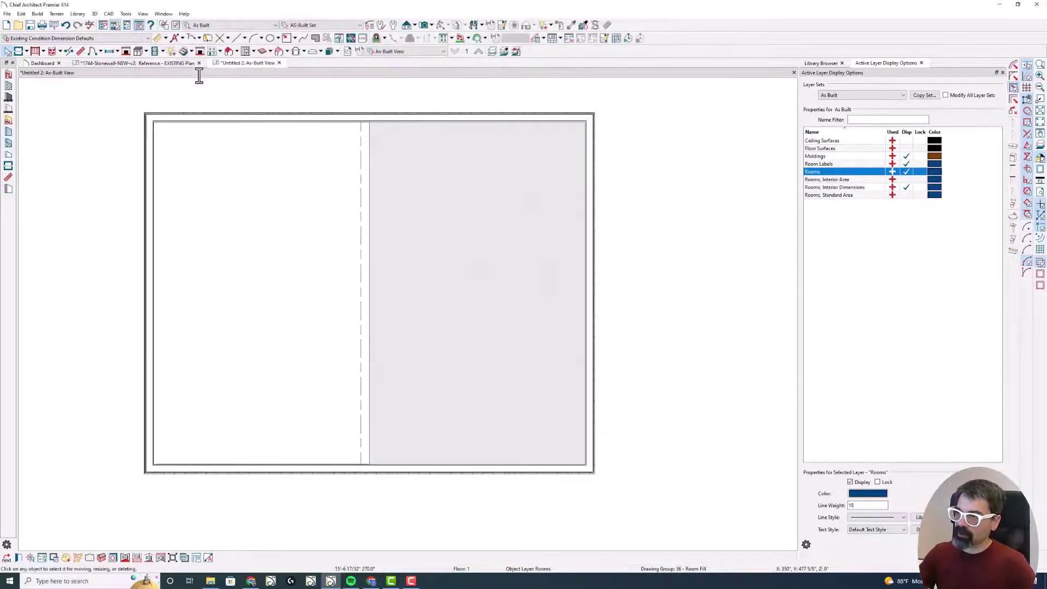
- Try to set the wall type of the dividing wall between the two rooms to Room Divider
click(216, 96)
click(366, 217)
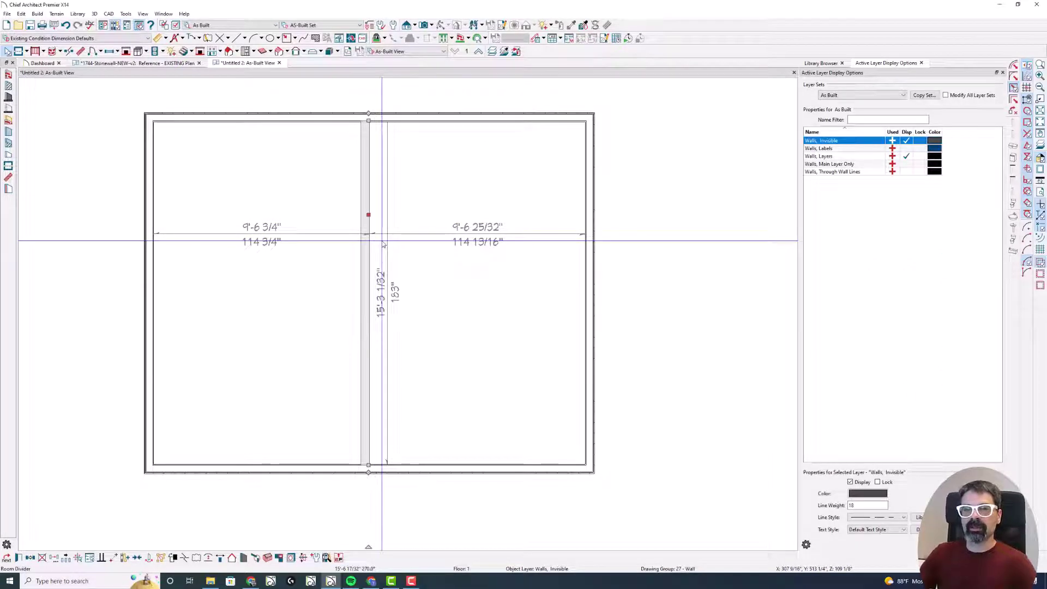
double_click(367, 214)
click(183, 50)
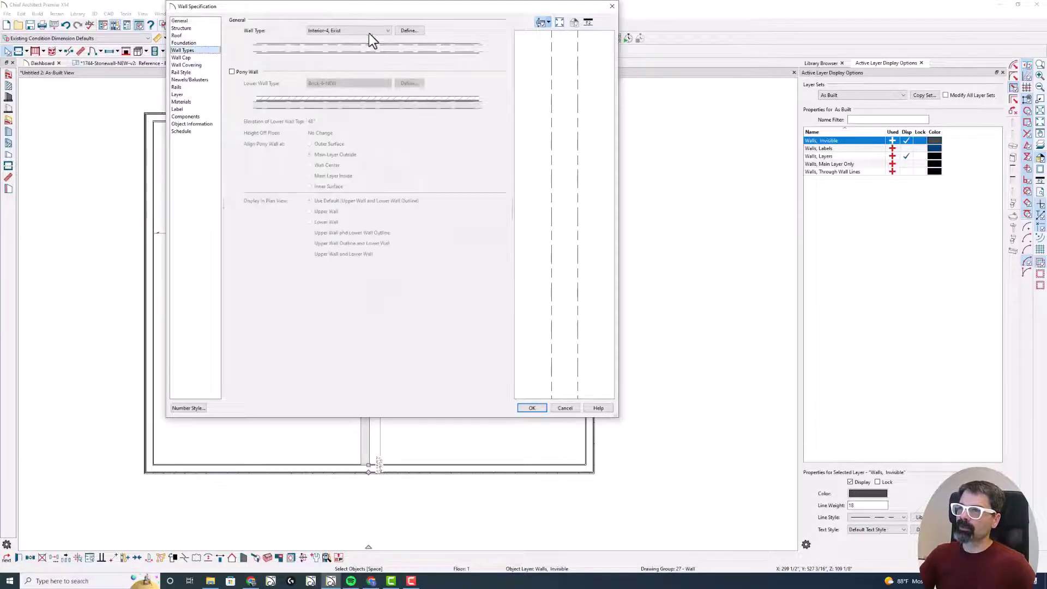
click(367, 31)
scroll(365, 167, down, 1)
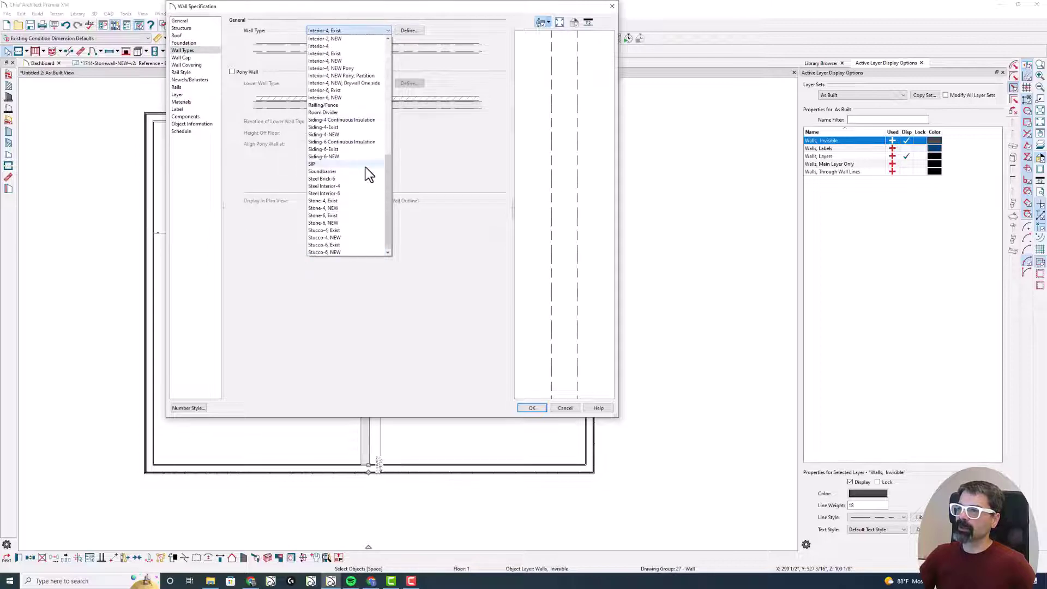
click(343, 113)
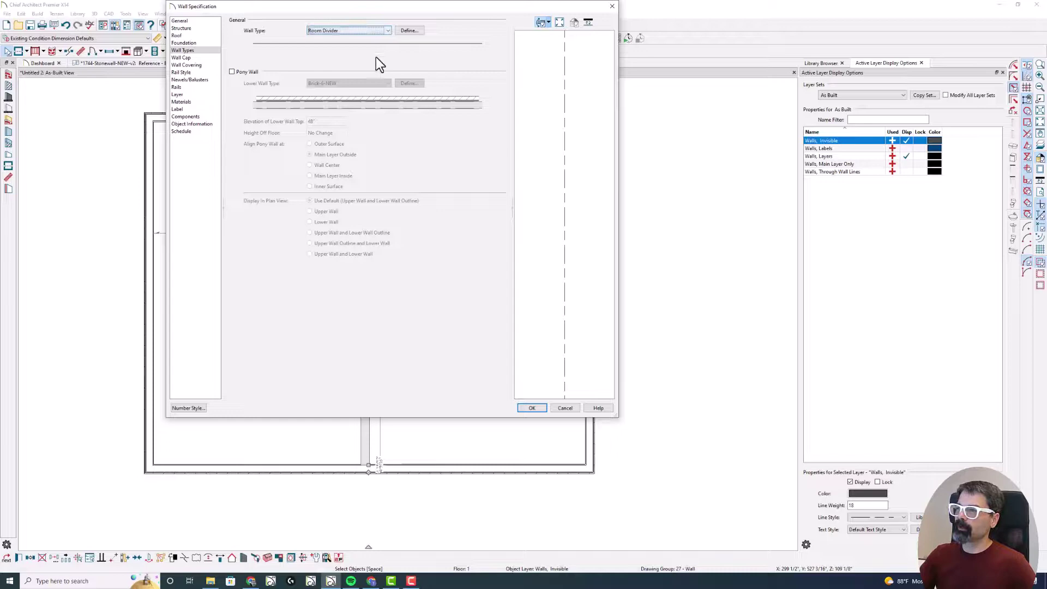
click(533, 408)
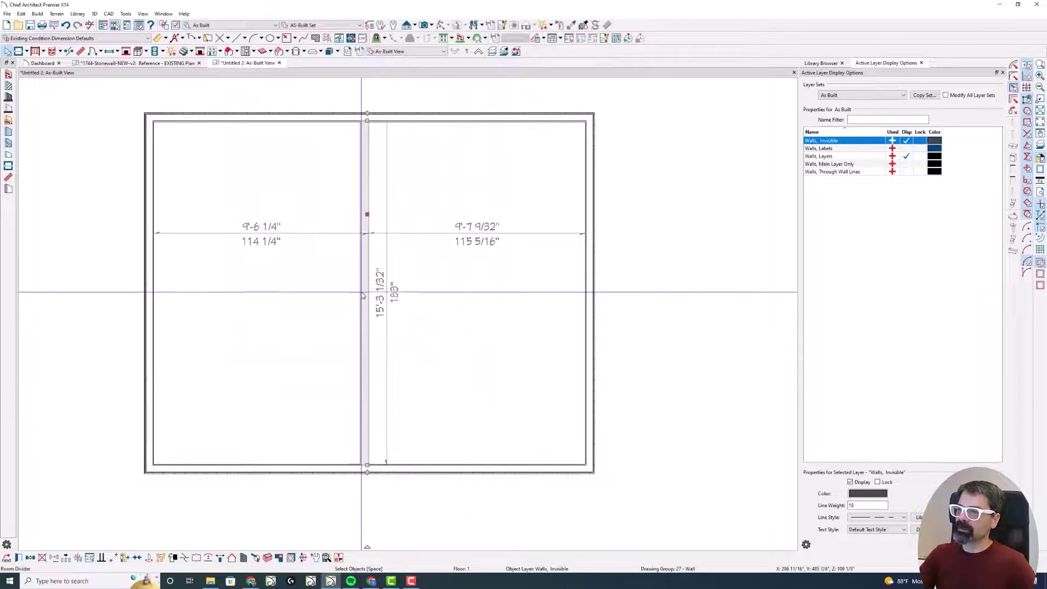
- Create a new wall type named Thin Wall from the dividing wall's wall type definitions
click(369, 329)
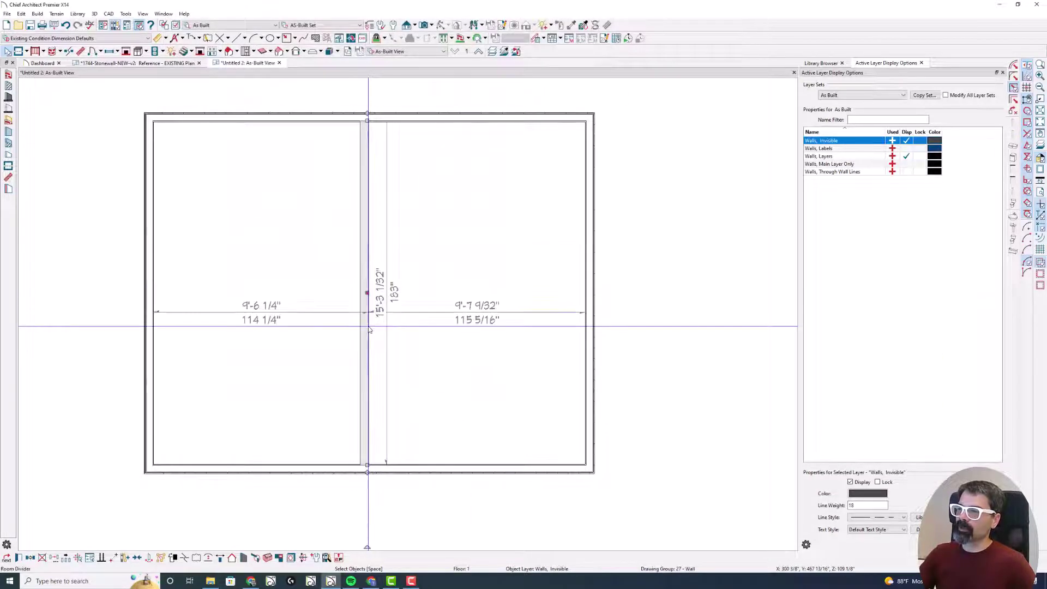
double_click(372, 217)
click(202, 50)
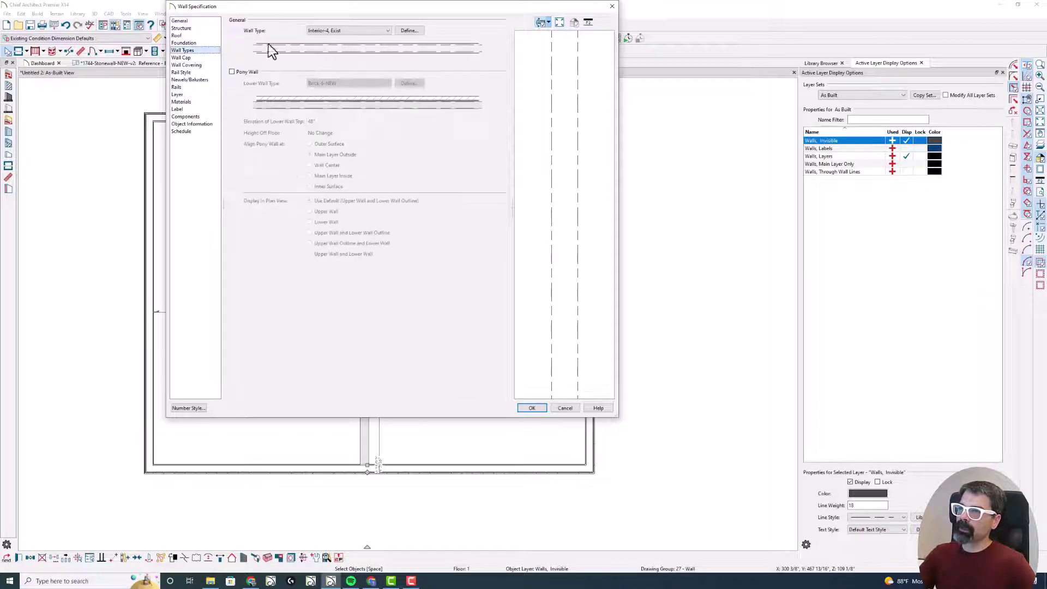
click(409, 30)
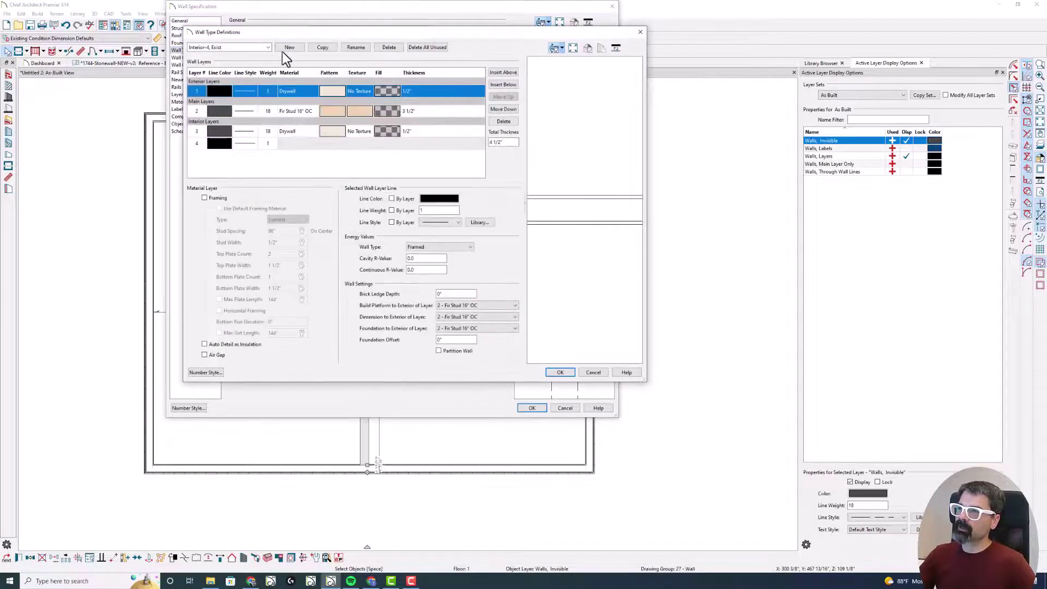
click(288, 48)
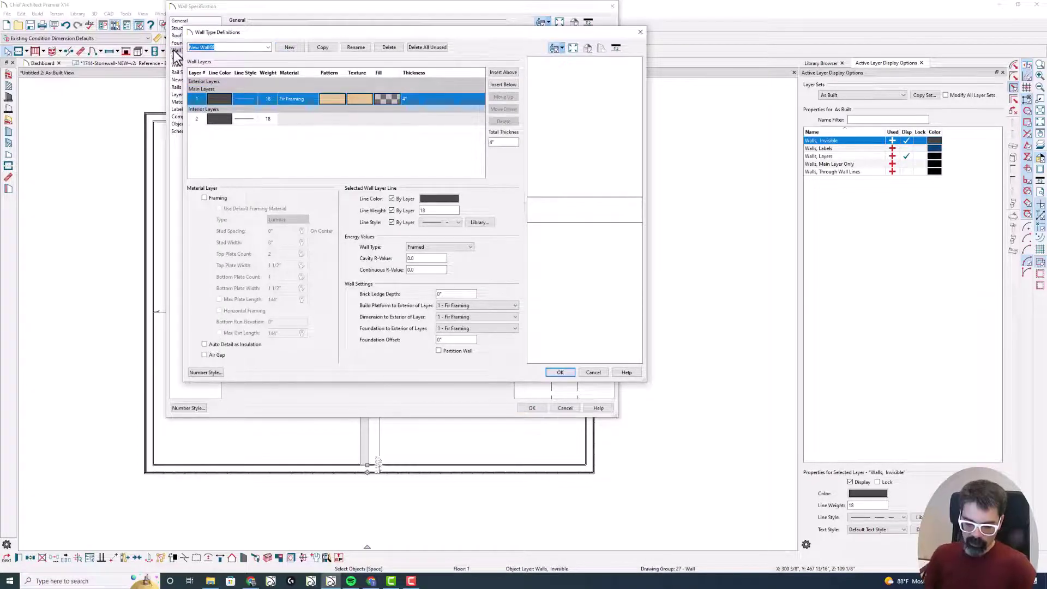
text(thi)
key(Caps_Lock)
key(BackSpace)
key(BackSpace)
key(BackSpace)
key(BackSpace)
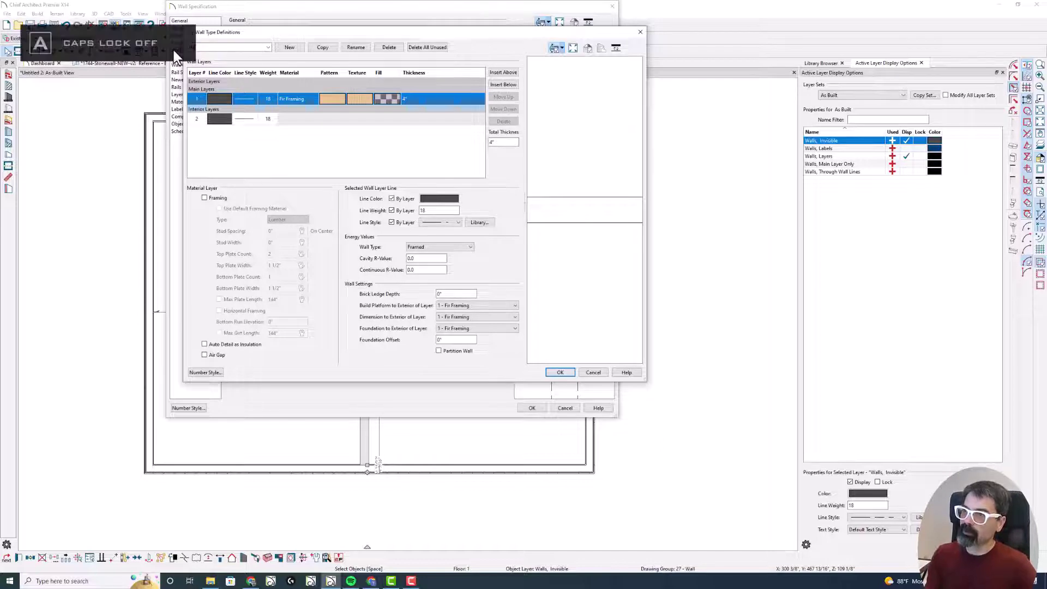
text(Thin Wall)
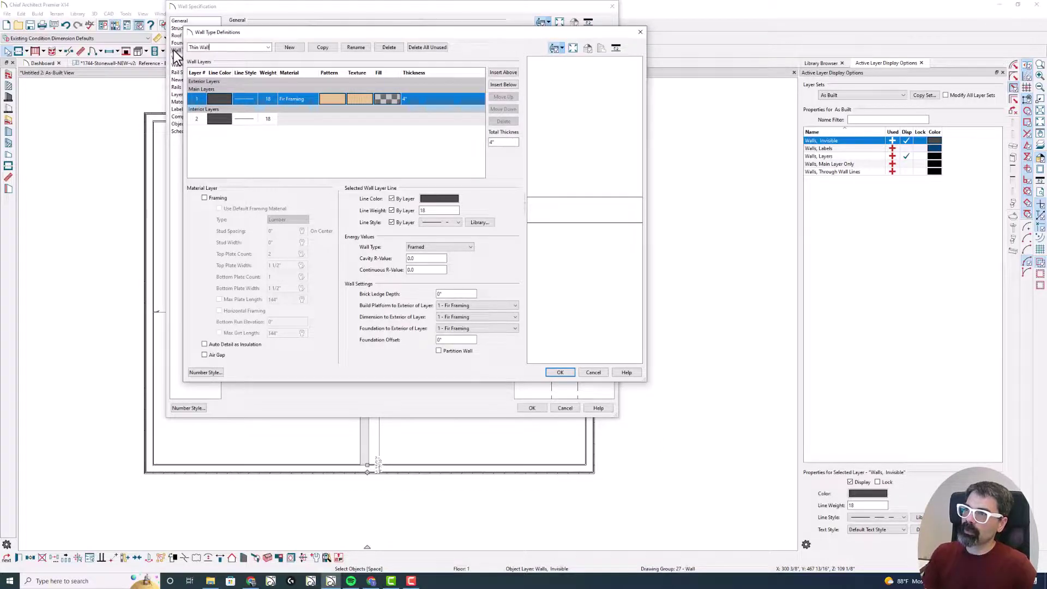
- Try to set the thickness of Thin Wall's Fir Framing layer to 1/64"
click(420, 99)
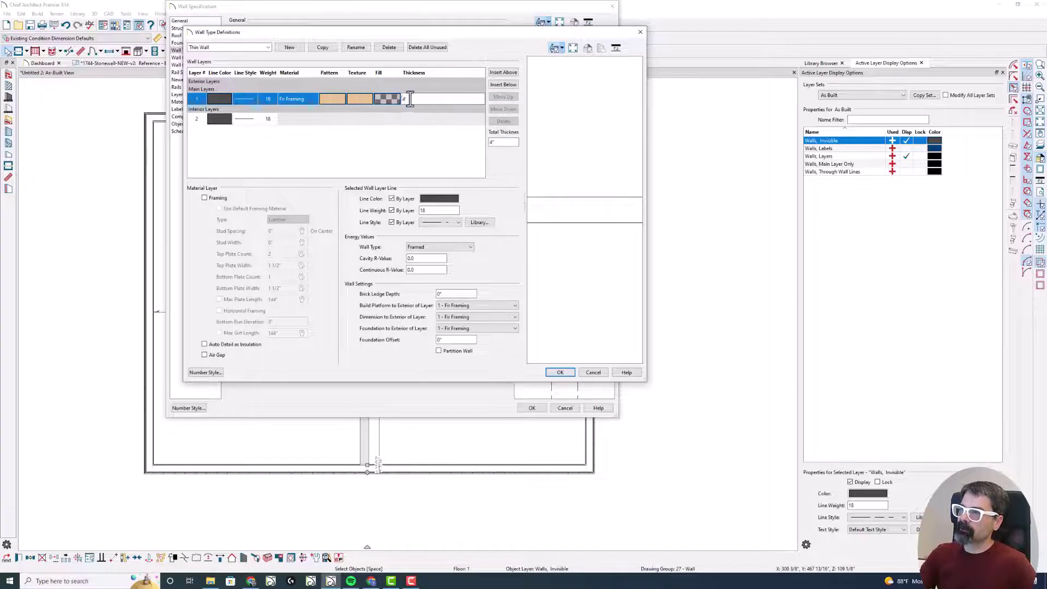
drag(410, 98, 396, 100)
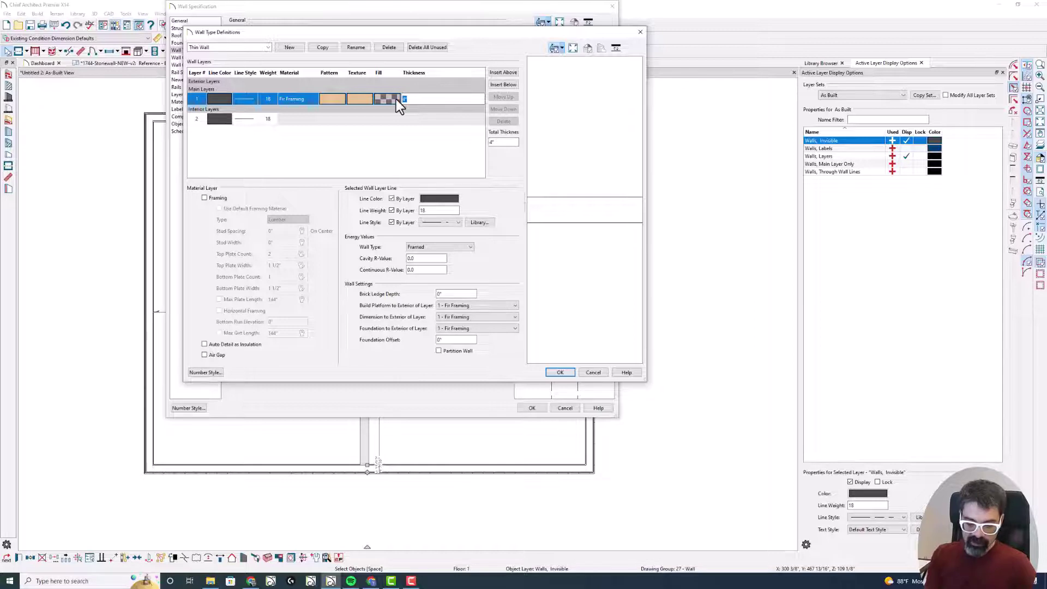
text(1/)
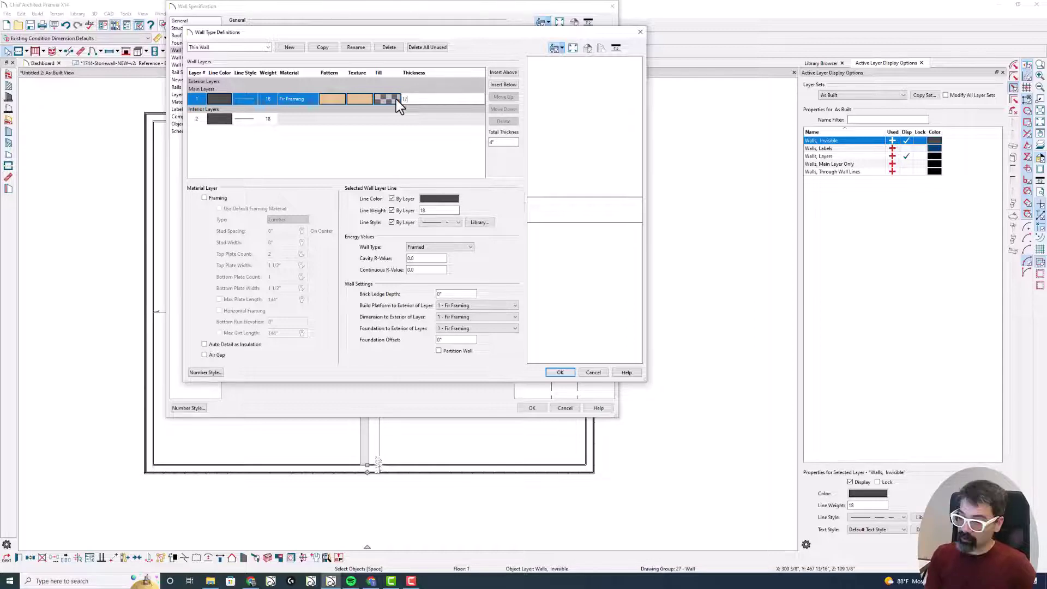
text(64)
key(Return)
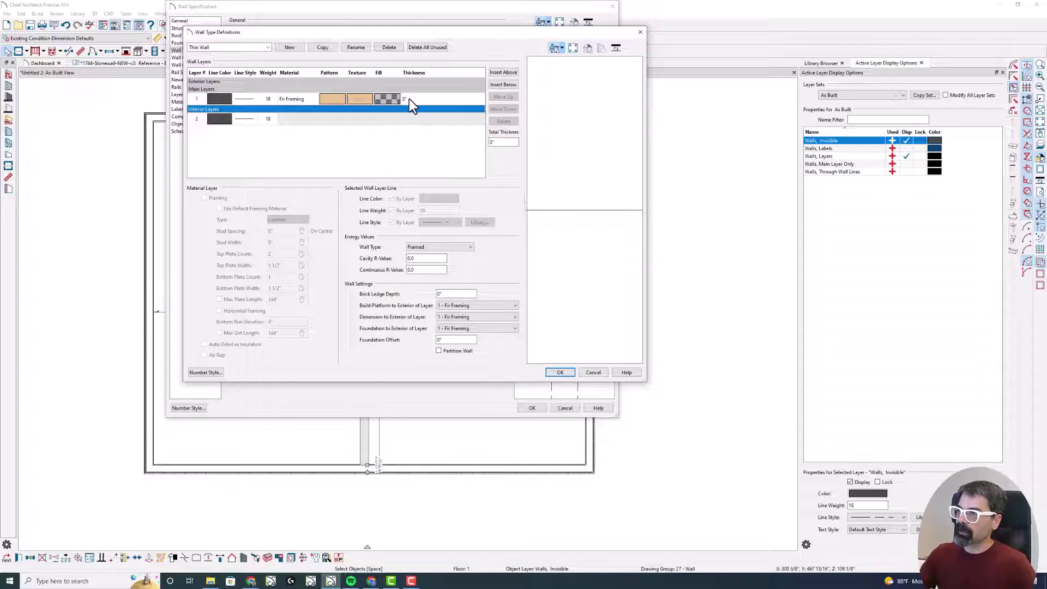
- Set the thickness of Thin Wall's Fir Framing main layer to 1/32" and keep that layer selected
click(409, 99)
text(1/)
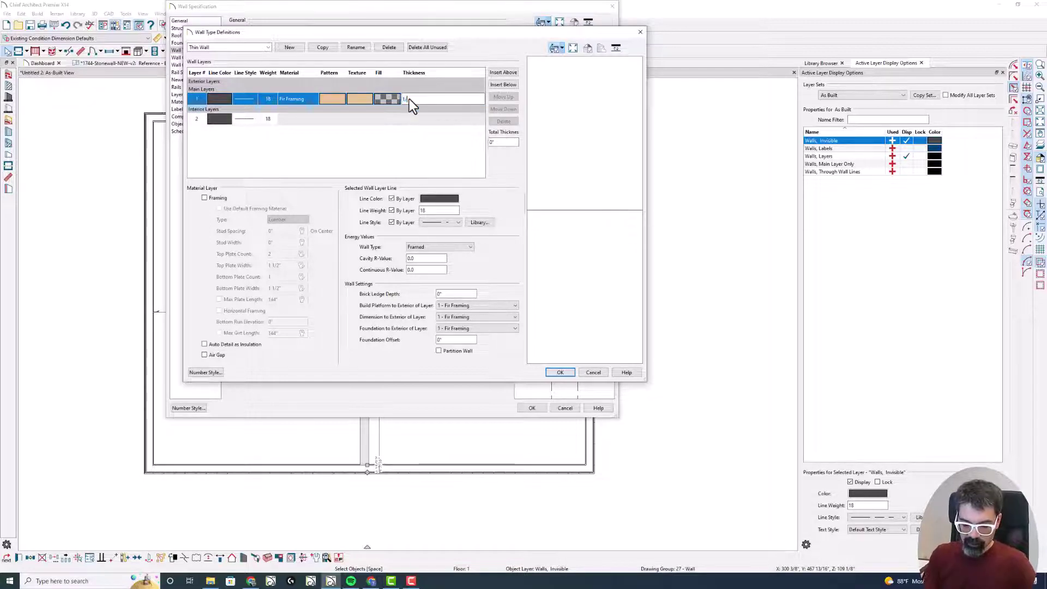
text(64)
key(Return)
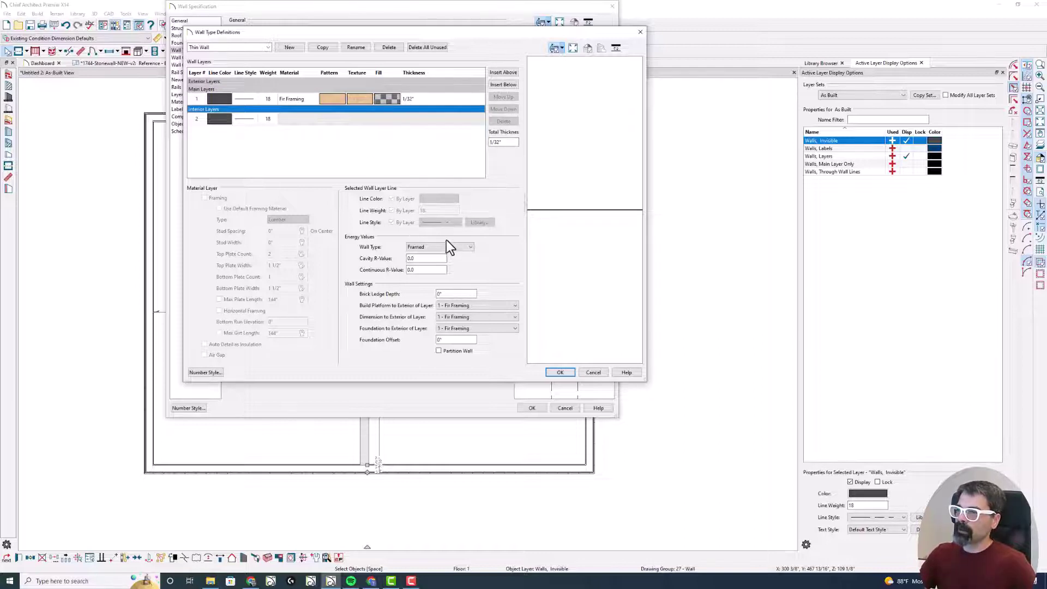
click(240, 102)
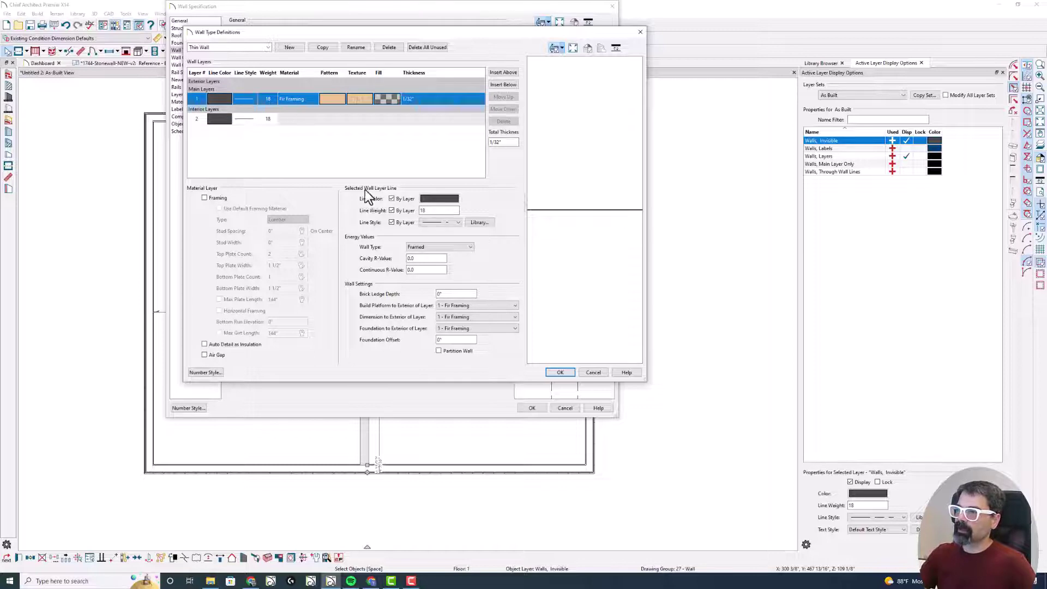
- Give Thin Wall's Fir Framing layer a short-dashed line style and apply the definition to the dividing wall
click(456, 222)
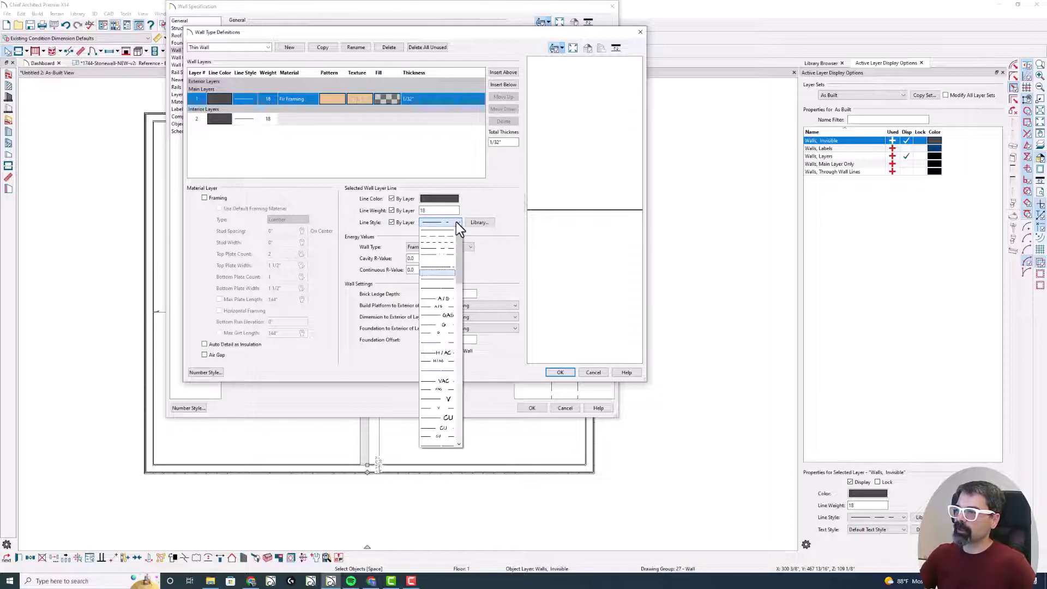
click(429, 242)
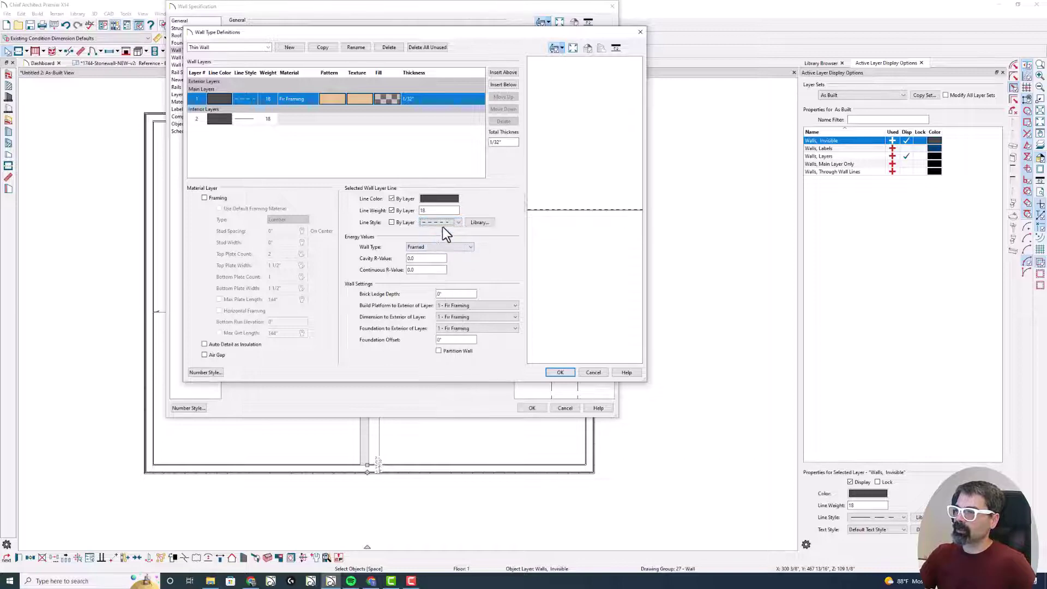
click(559, 373)
click(530, 408)
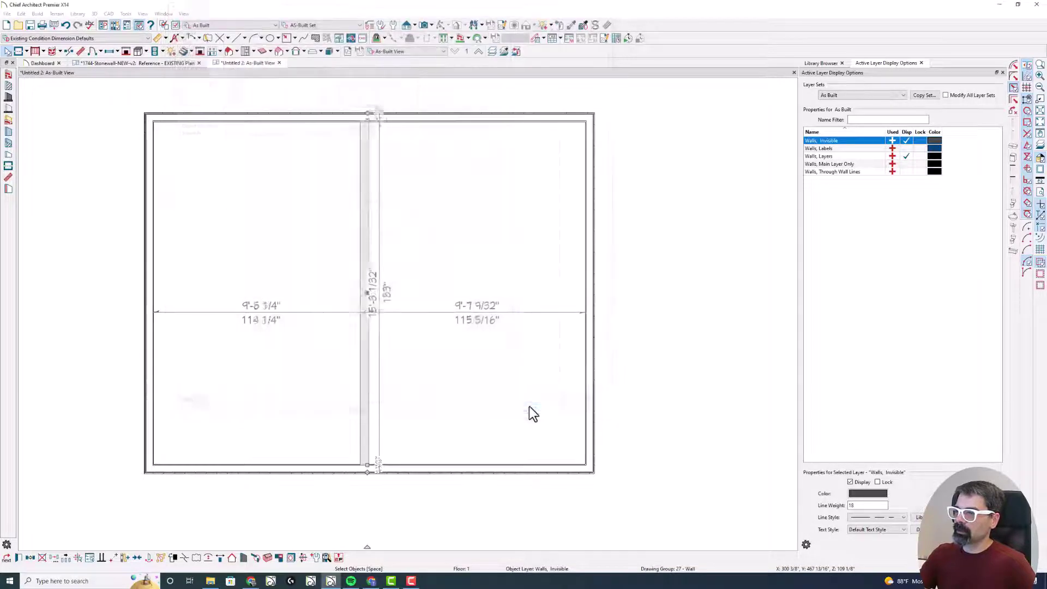
key(Escape)
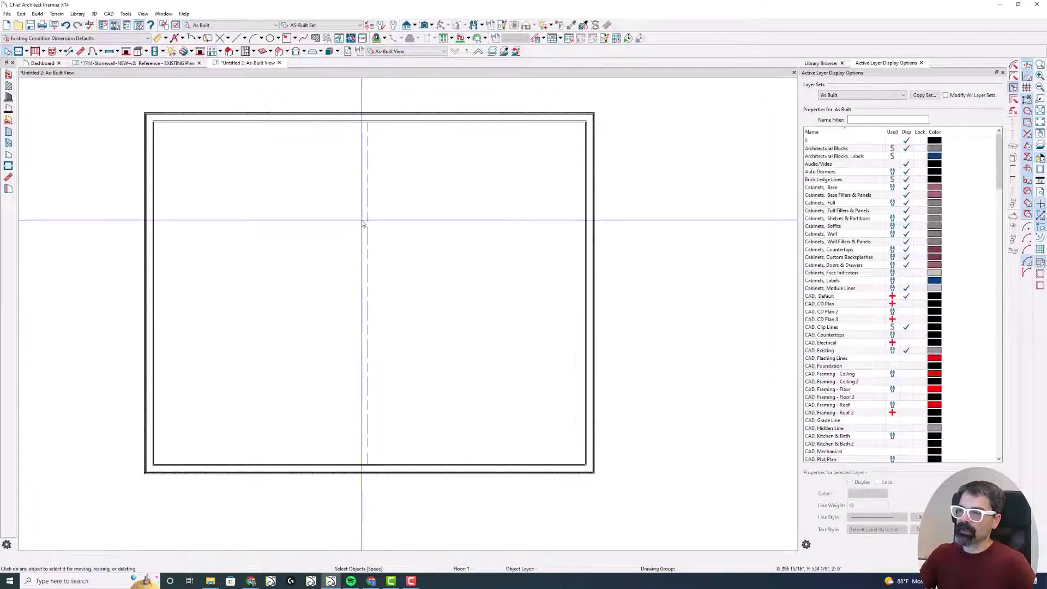
- Turn on the display of line weights in the floor plan
click(367, 196)
click(394, 213)
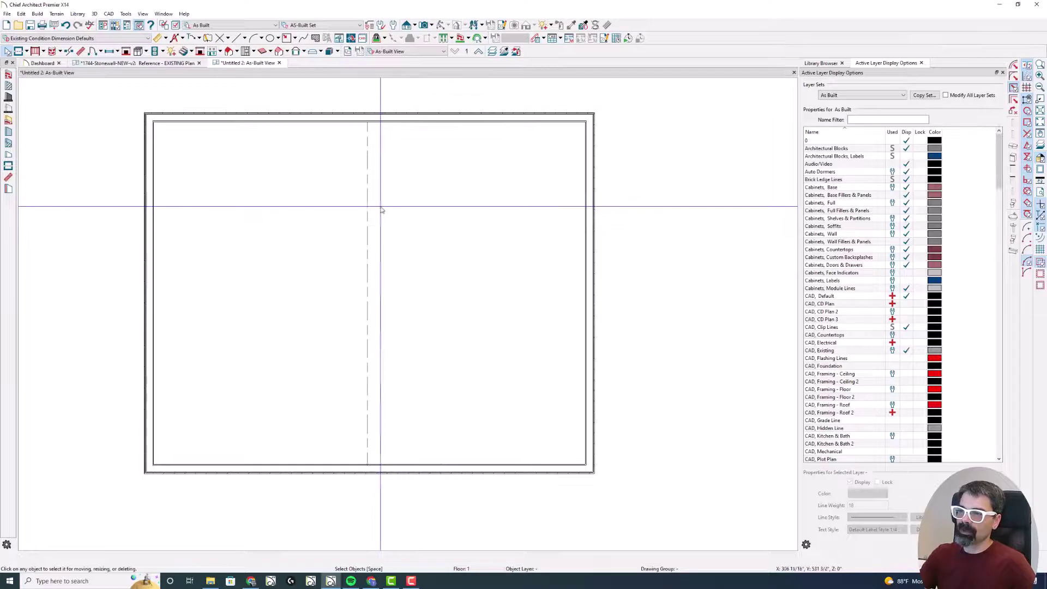
click(1039, 181)
scroll(386, 213, up, 2)
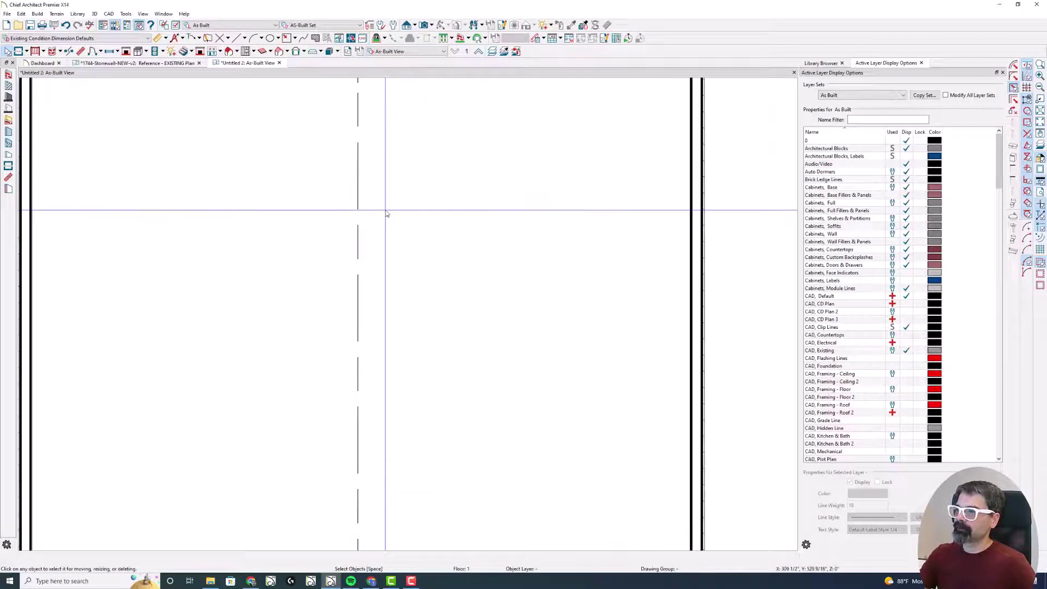
scroll(387, 213, down, 3)
- Review the structure settings of the room on the right side of the divider without changing them
double_click(385, 213)
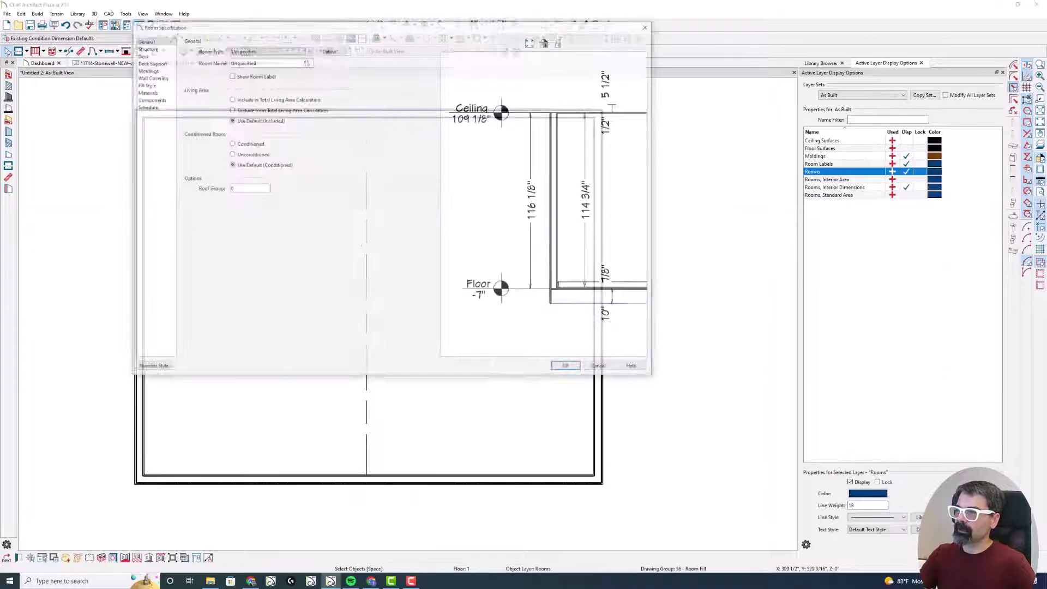
click(144, 49)
key(Escape)
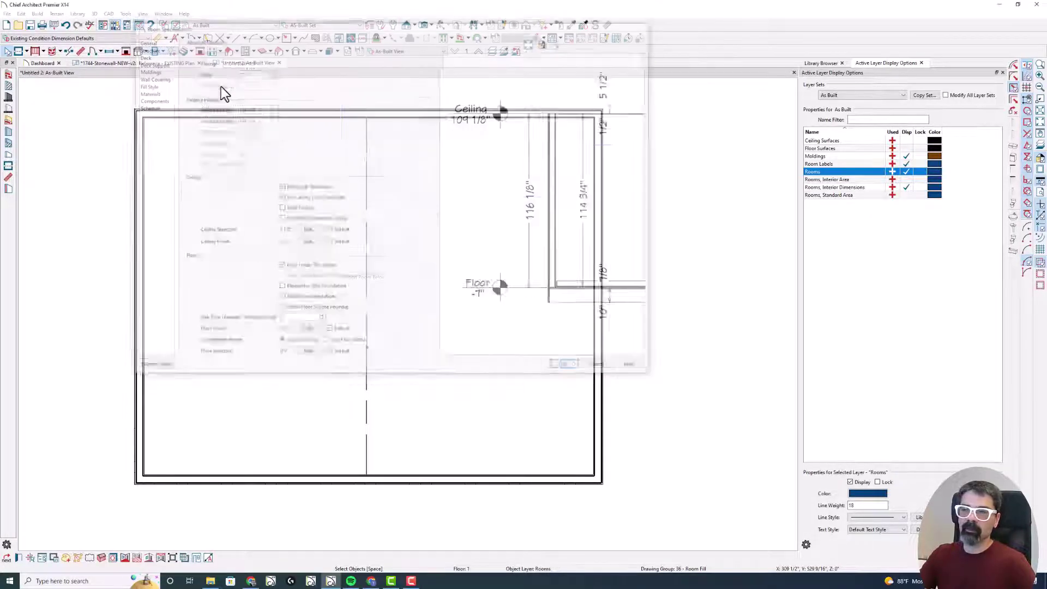
click(319, 195)
key(Escape)
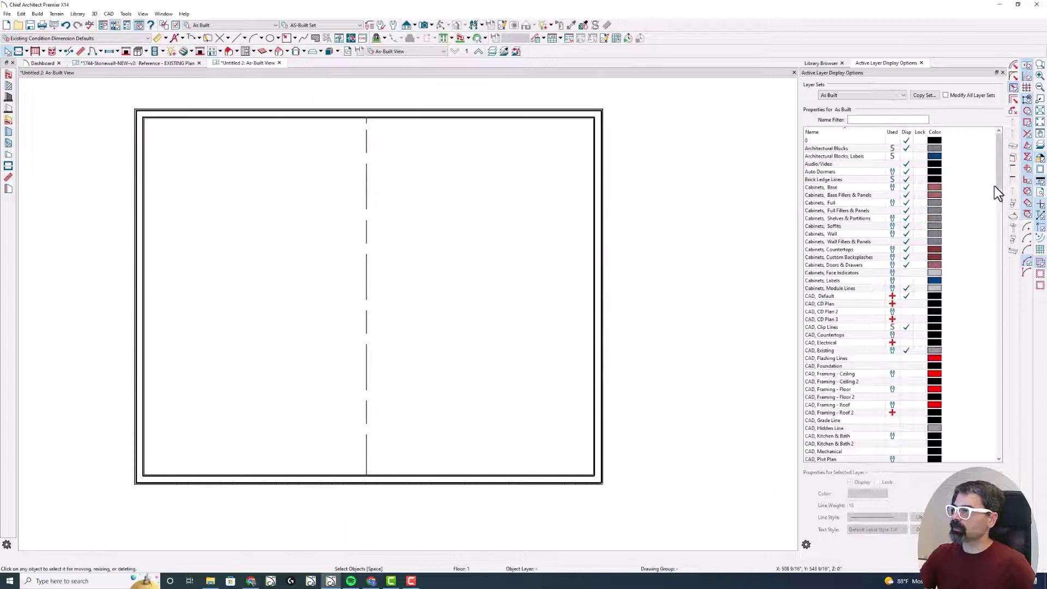
- Compare how the dividing wall is drawn with line weights switched off and on
click(1040, 180)
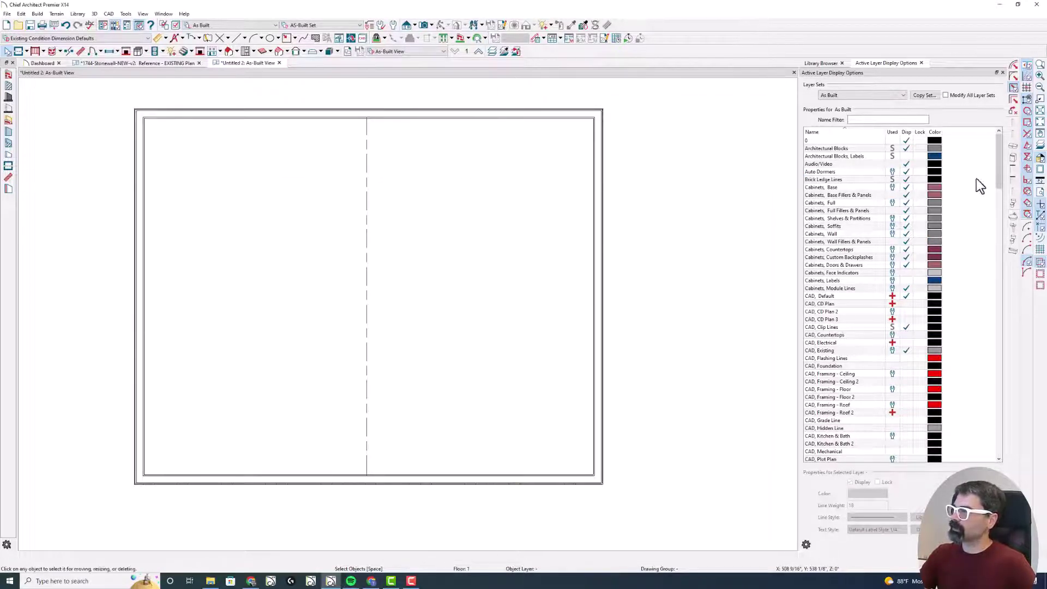
scroll(367, 207, up, 1)
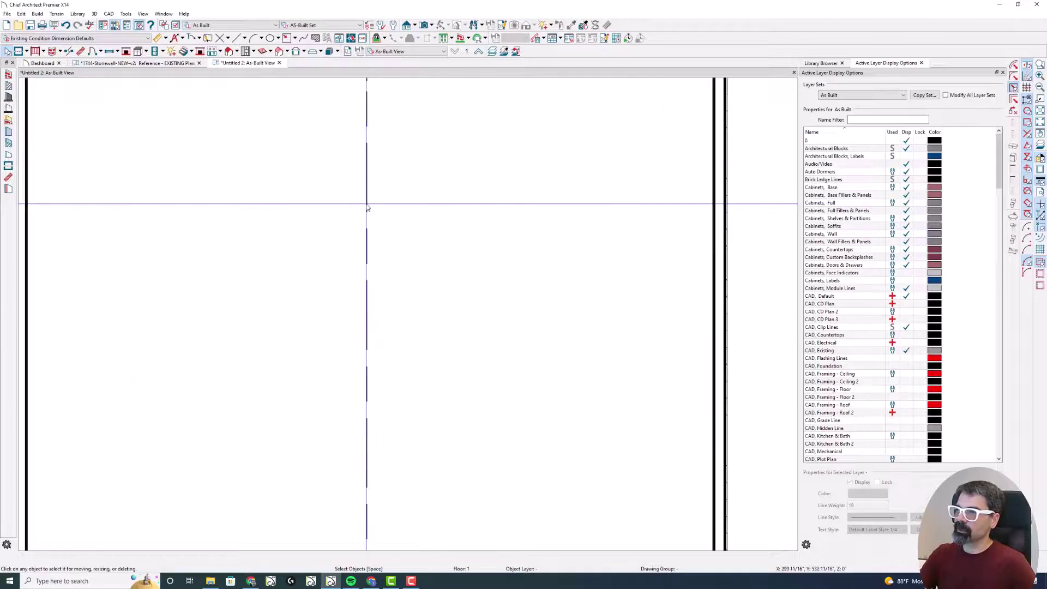
scroll(367, 207, down, 1)
- Set the line weight of Thin Wall's Fir Framing layer to 36 and apply it to the dividing wall
double_click(367, 207)
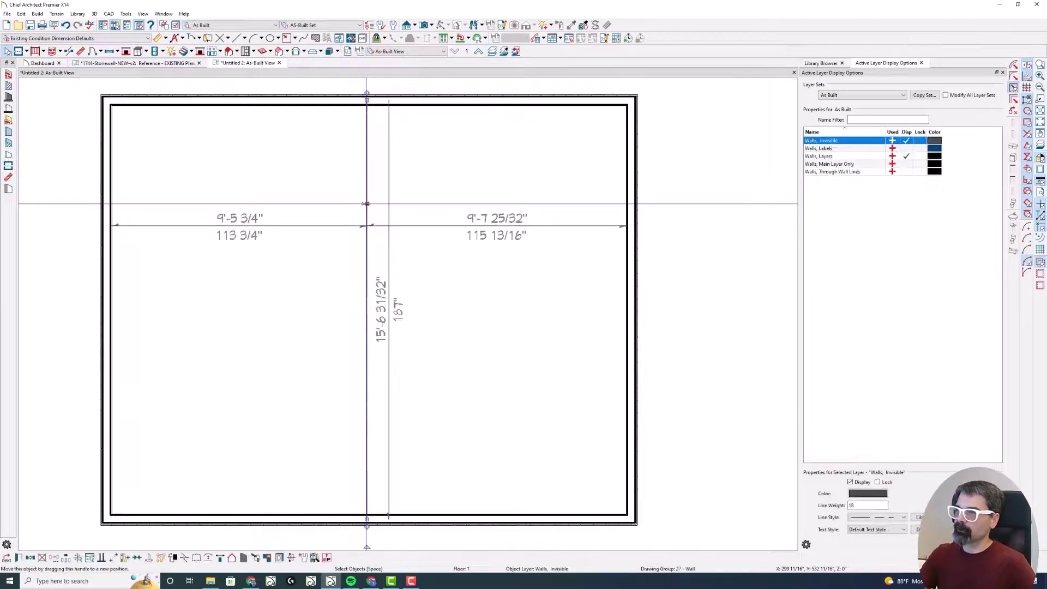
click(197, 51)
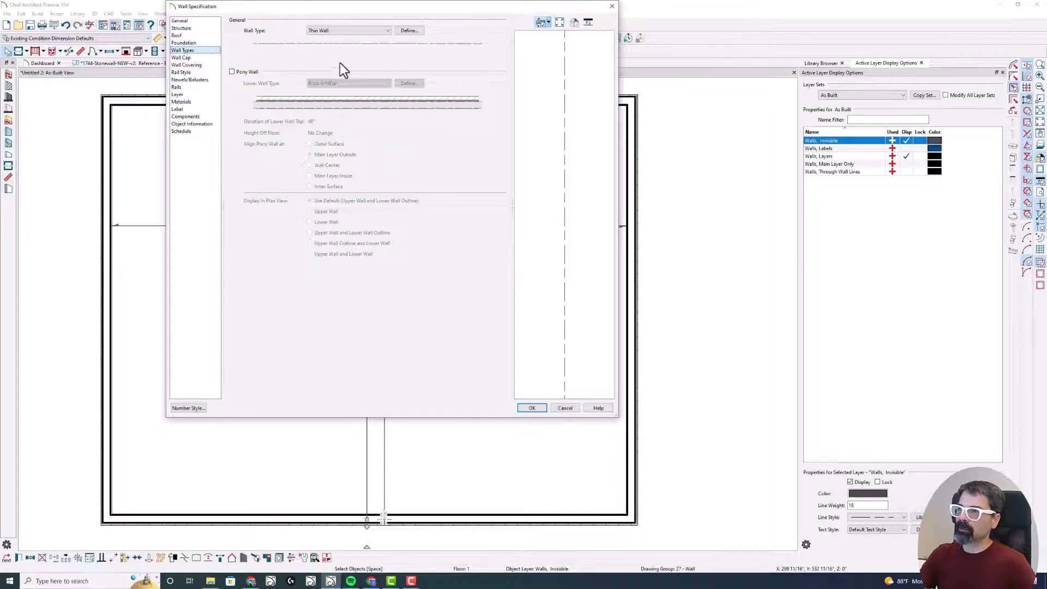
click(407, 33)
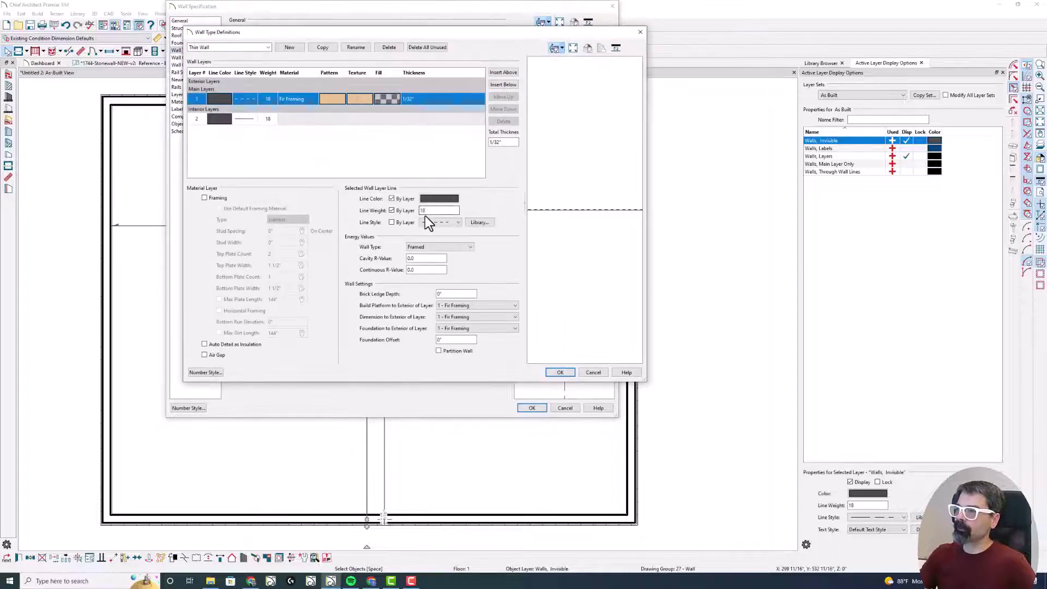
double_click(434, 212)
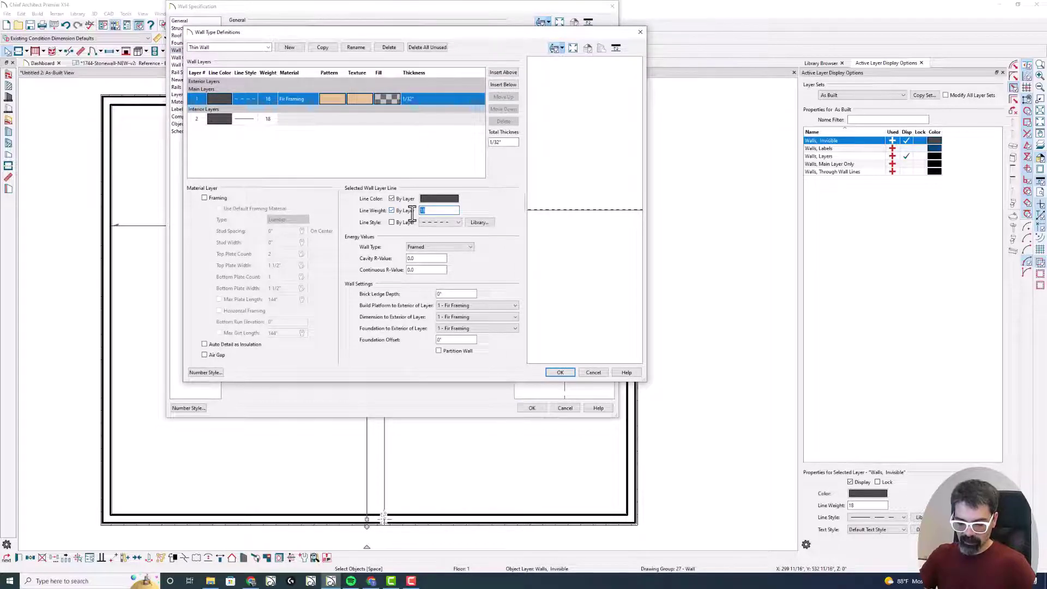
text(36)
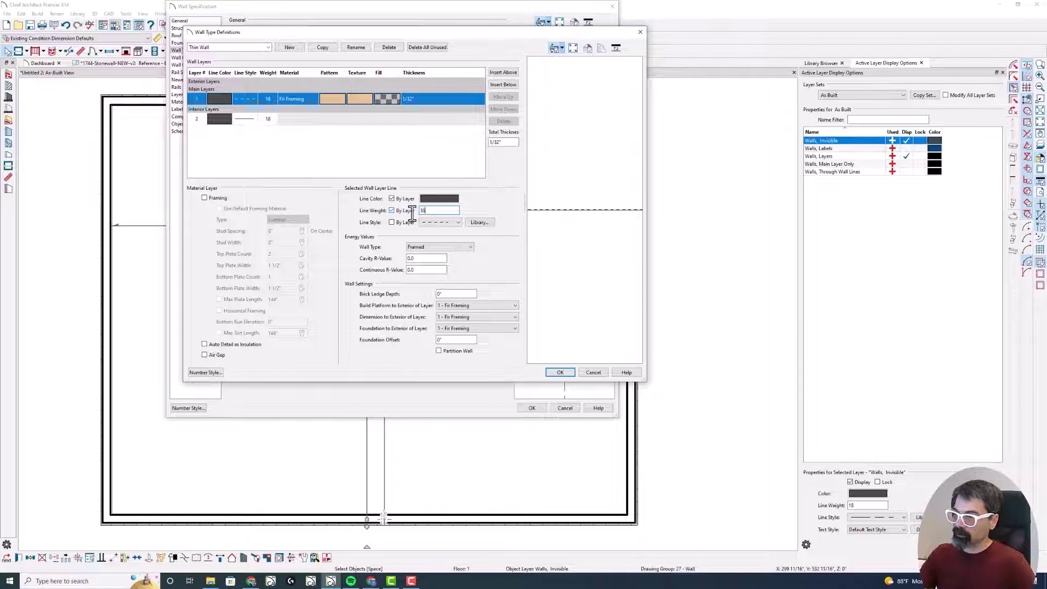
click(551, 374)
click(532, 408)
click(386, 297)
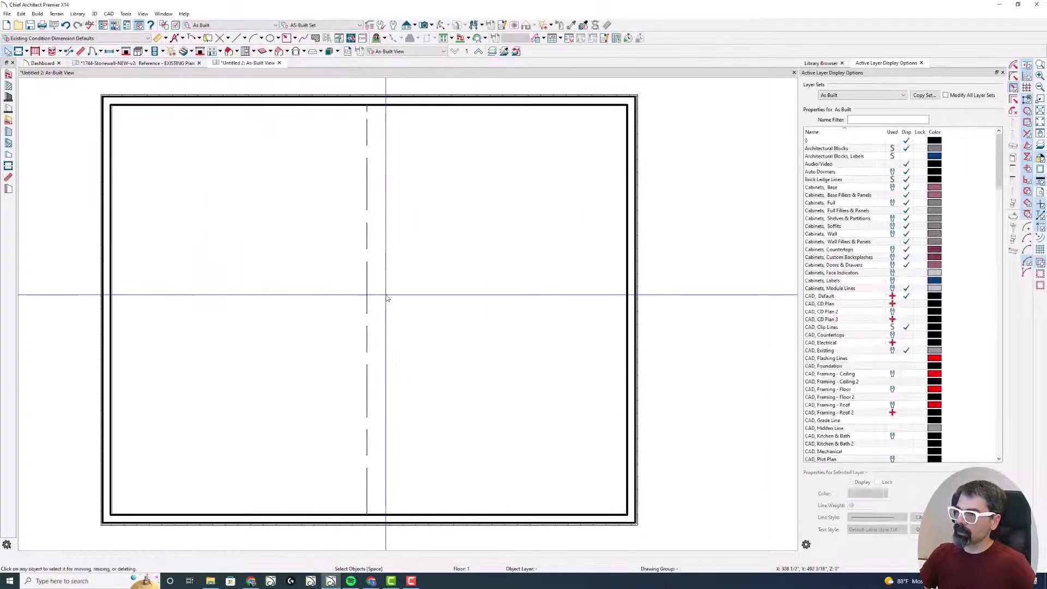
- Examine the dashed dividing wall in plan, including where it meets the upper exterior wall
scroll(374, 231, up, 4)
scroll(374, 240, down, 3)
scroll(377, 136, up, 3)
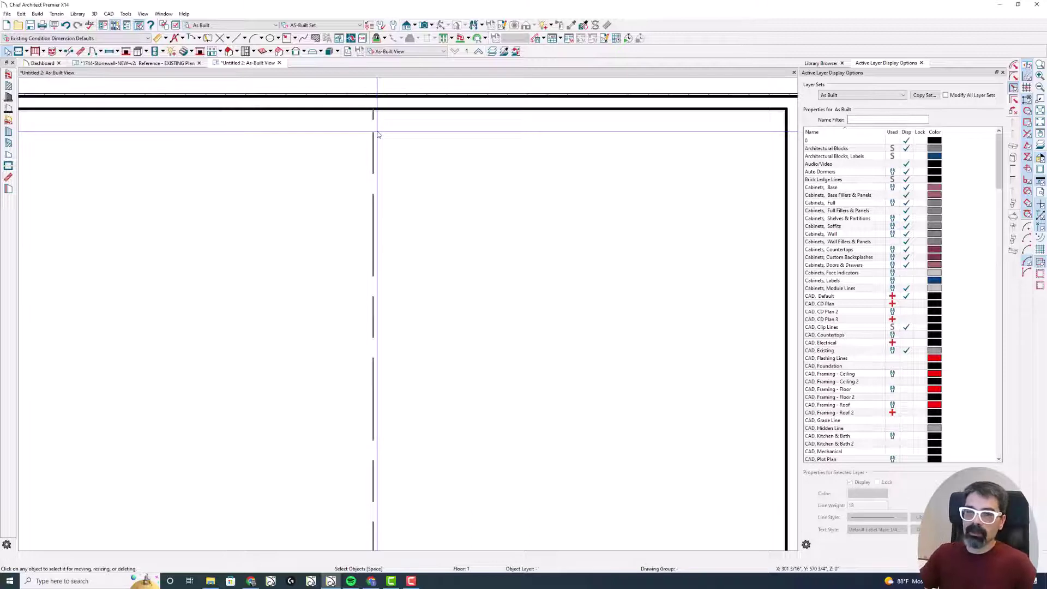
scroll(377, 135, down, 5)
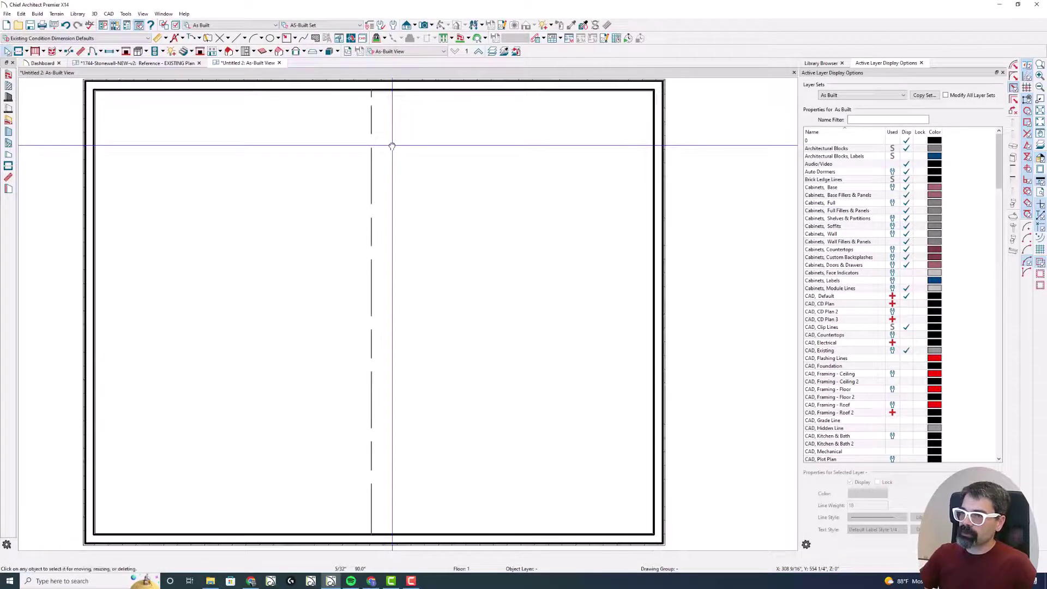
click(351, 173)
click(370, 167)
key(Escape)
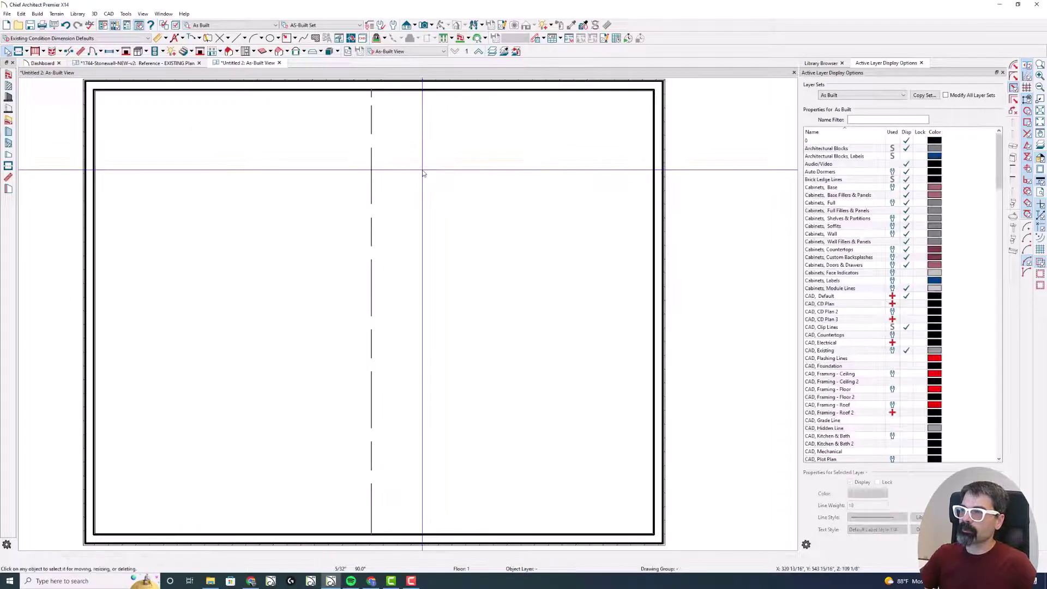